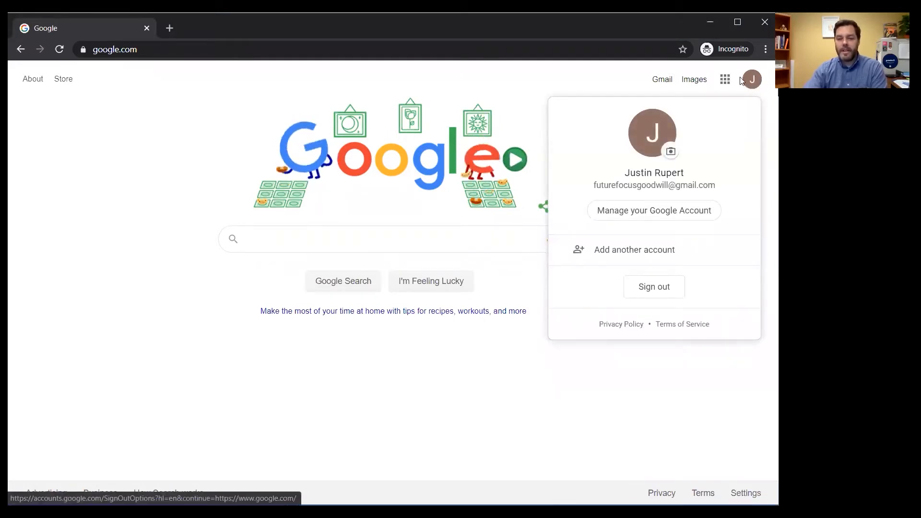
- Go to My Drive and reveal the Google Docs Blank document and From a template options
{"action": "left_click", "coordinate": [725, 79]}
{"action": "left_click", "coordinate": [725, 79]}
{"action": "left_click", "coordinate": [729, 264]}
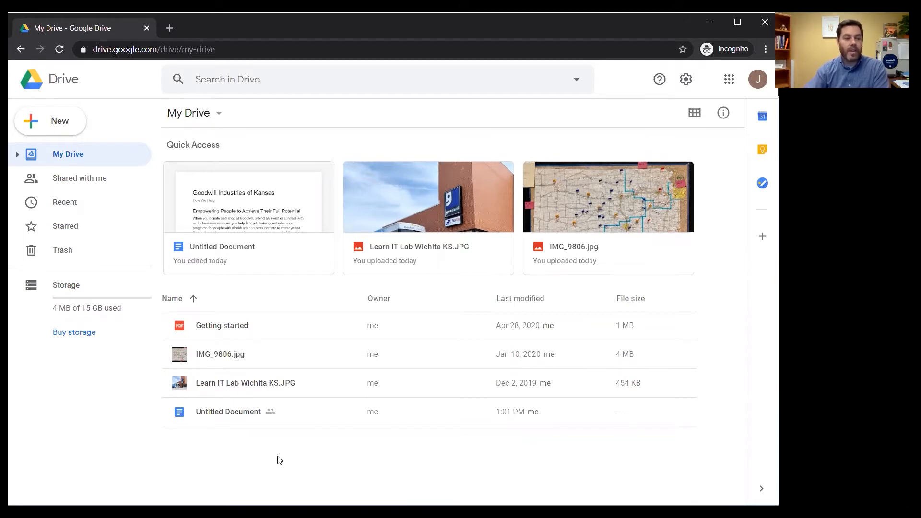
{"action": "left_click", "coordinate": [34, 120]}
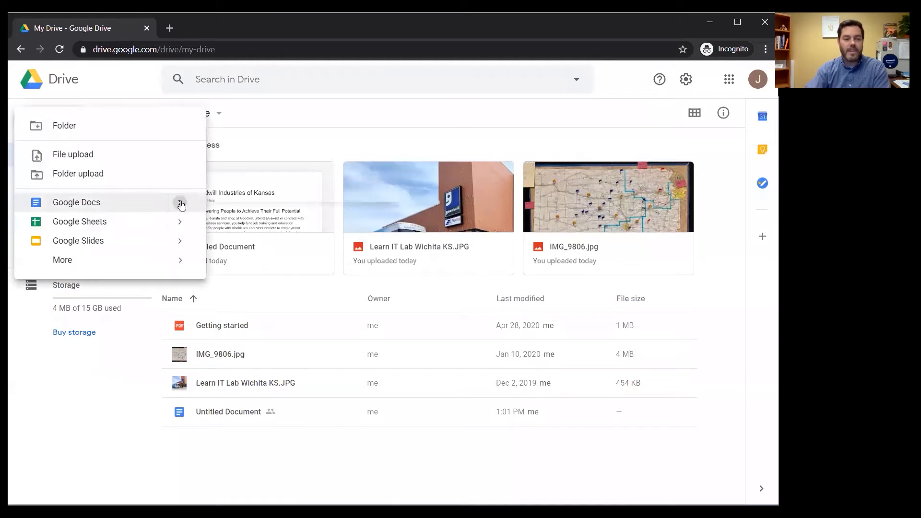
{"action": "mouse_move", "coordinate": [153, 205]}
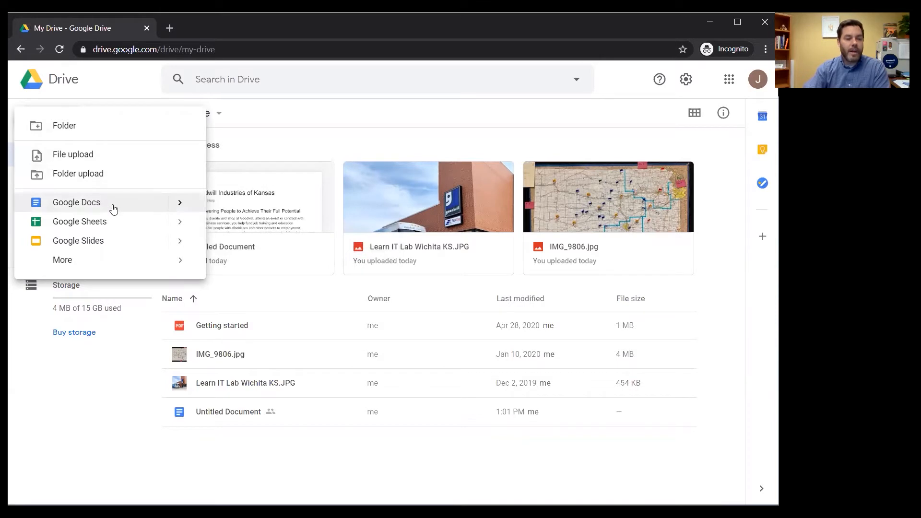
{"action": "mouse_move", "coordinate": [184, 208]}
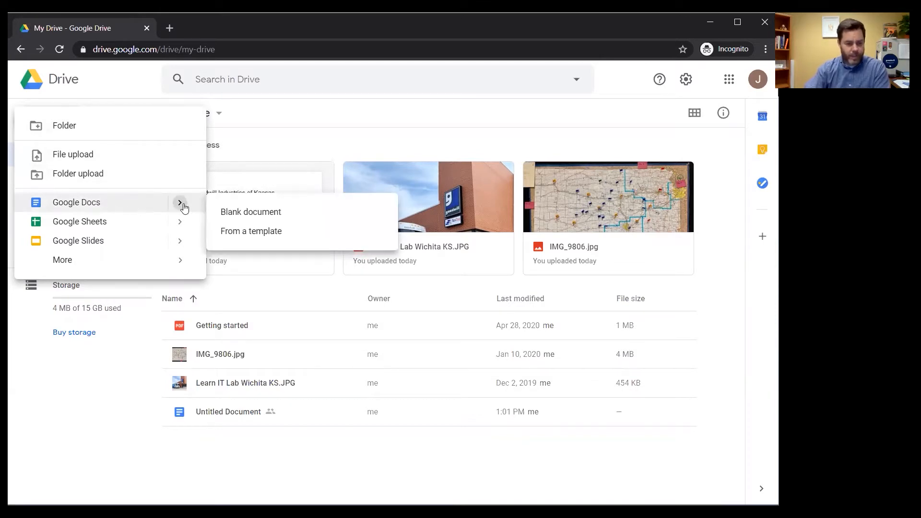
- Open the Docs template gallery and browse its Resumes, Letters and Personal rows
{"action": "left_click", "coordinate": [277, 232]}
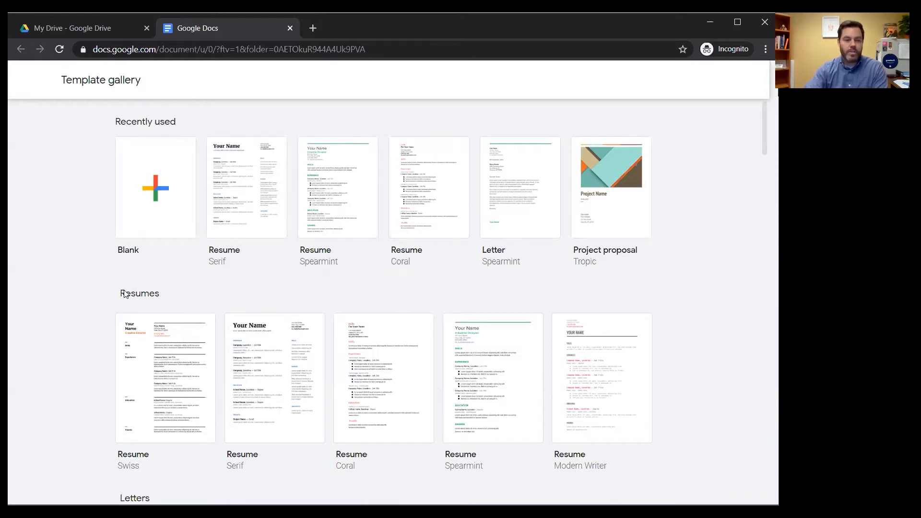
{"action": "scroll", "coordinate": [86, 364], "scroll_direction": "down", "scroll_amount": 3}
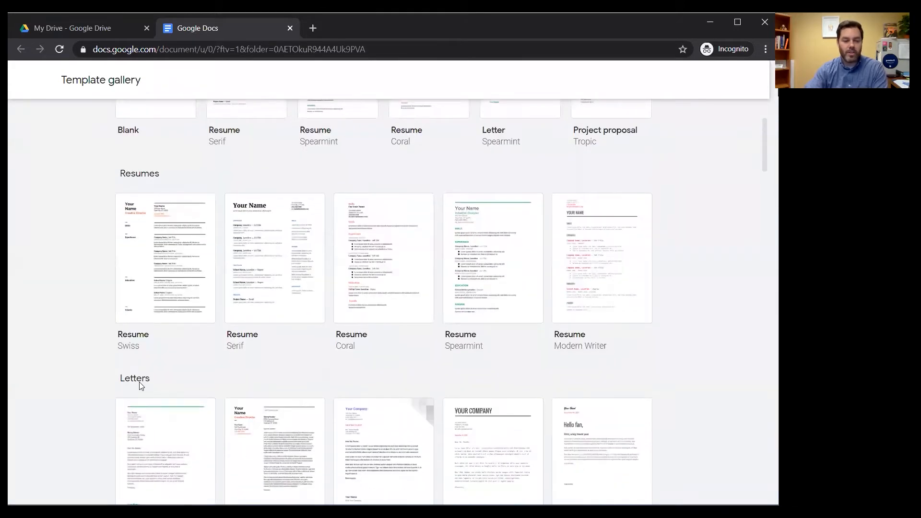
{"action": "scroll", "coordinate": [120, 384], "scroll_direction": "down", "scroll_amount": 3}
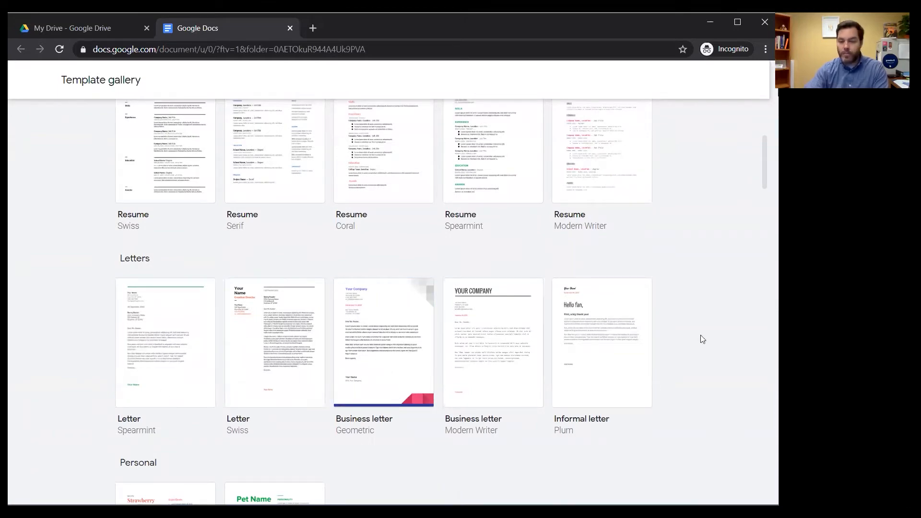
{"action": "scroll", "coordinate": [94, 368], "scroll_direction": "down", "scroll_amount": 1}
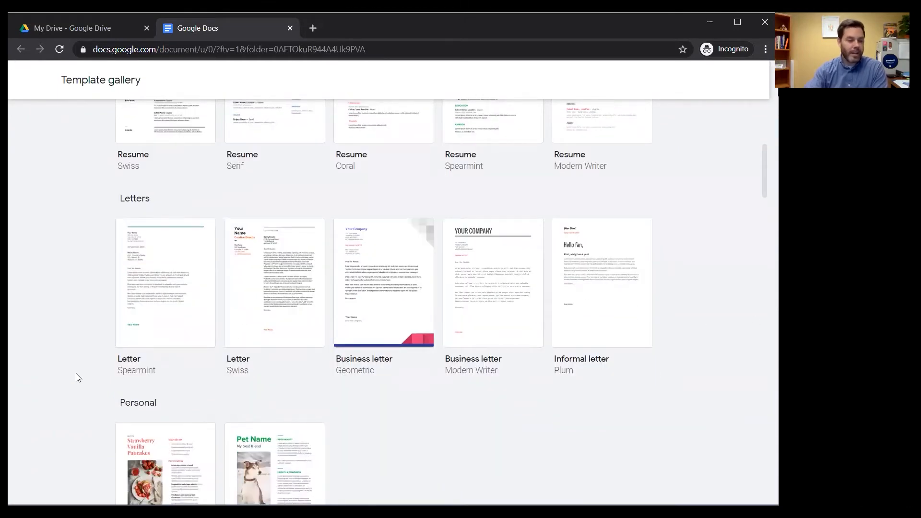
{"action": "scroll", "coordinate": [76, 369], "scroll_direction": "down", "scroll_amount": 2}
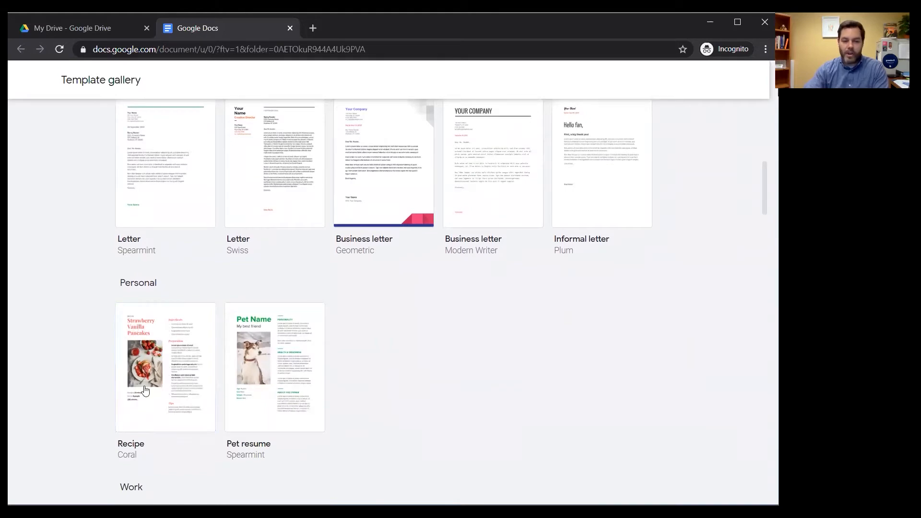
{"action": "scroll", "coordinate": [86, 392], "scroll_direction": "up", "scroll_amount": 6}
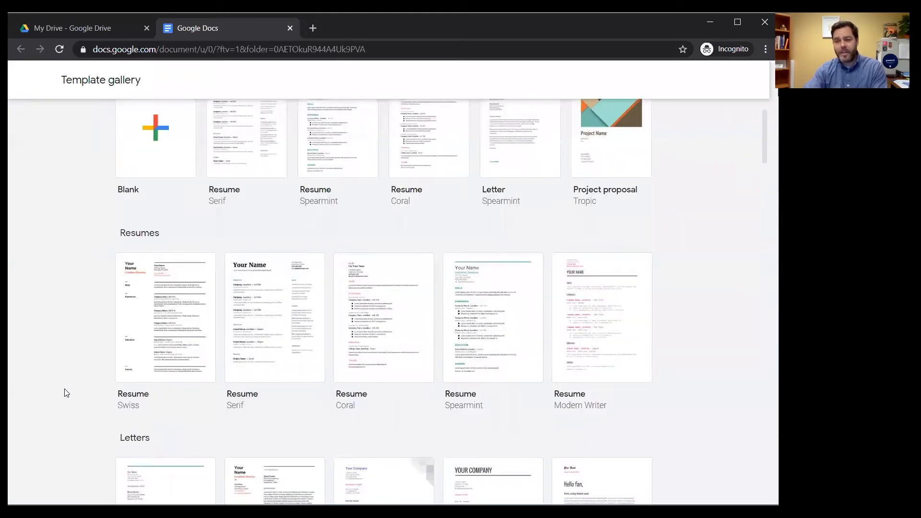
{"action": "scroll", "coordinate": [111, 364], "scroll_direction": "up", "scroll_amount": 1}
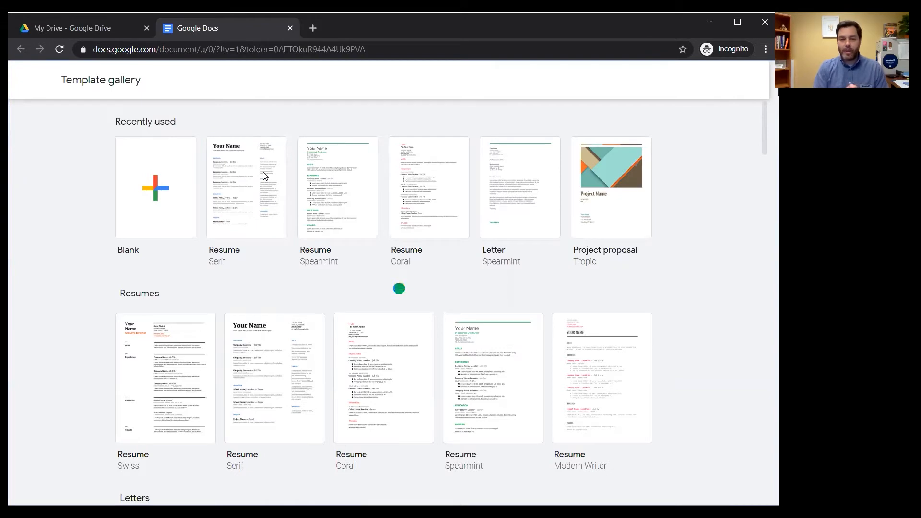
- Create a new document from the Serif resume template
{"action": "left_click", "coordinate": [263, 175]}
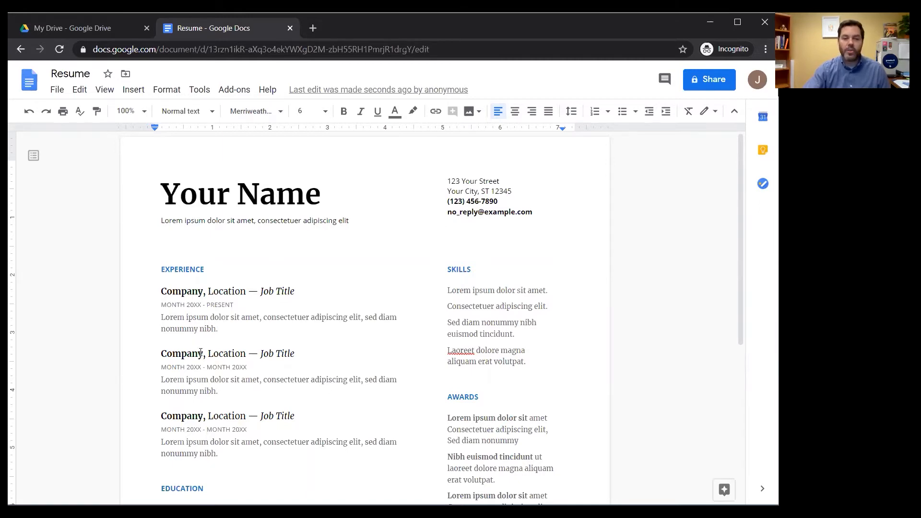
{"action": "scroll", "coordinate": [253, 396], "scroll_direction": "down", "scroll_amount": 4}
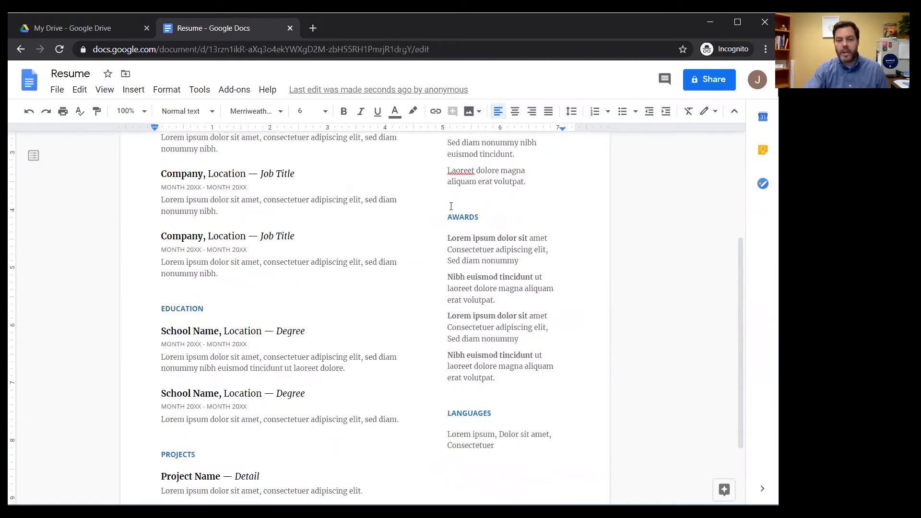
{"action": "scroll", "coordinate": [197, 439], "scroll_direction": "down", "scroll_amount": 2}
{"action": "scroll", "coordinate": [475, 355], "scroll_direction": "up", "scroll_amount": 3}
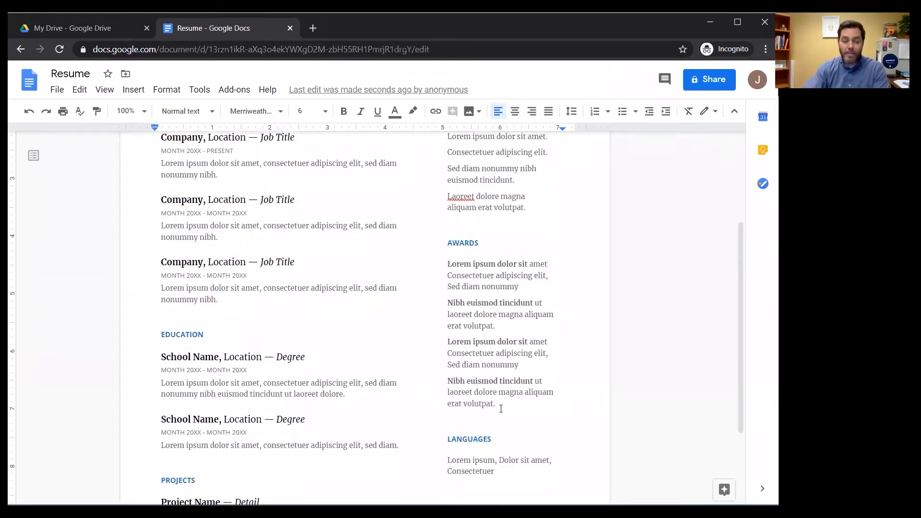
- Delete the whole AWARDS section from the resume
{"action": "left_click_drag", "start_coordinate": [495, 404], "coordinate": [449, 244]}
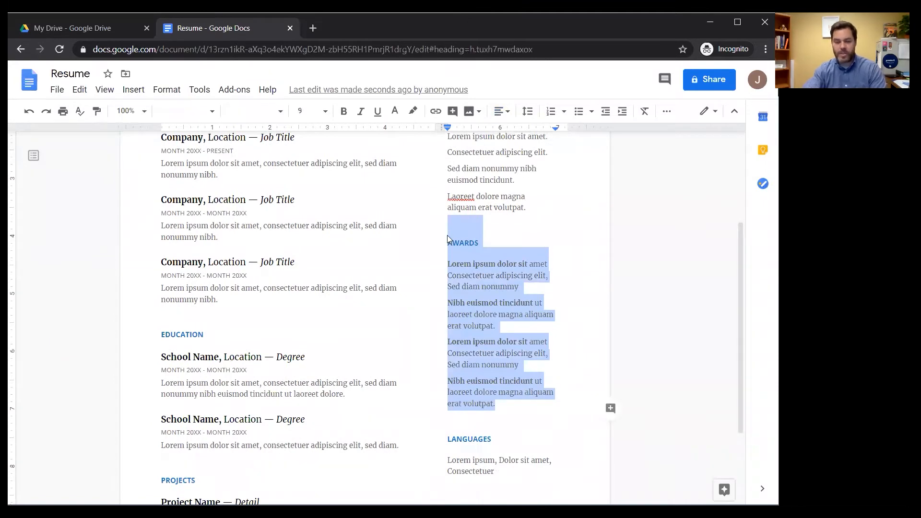
{"action": "key", "text": "BackSpace"}
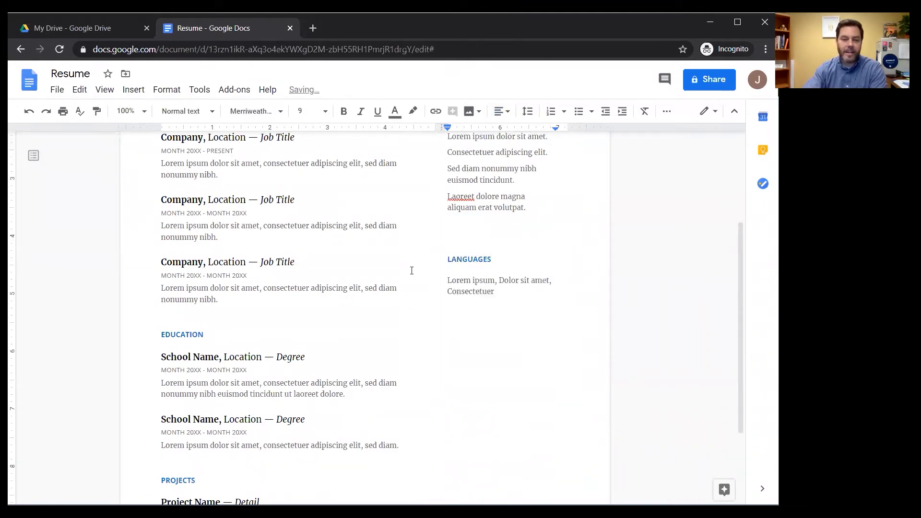
{"action": "scroll", "coordinate": [228, 394], "scroll_direction": "up", "scroll_amount": 3}
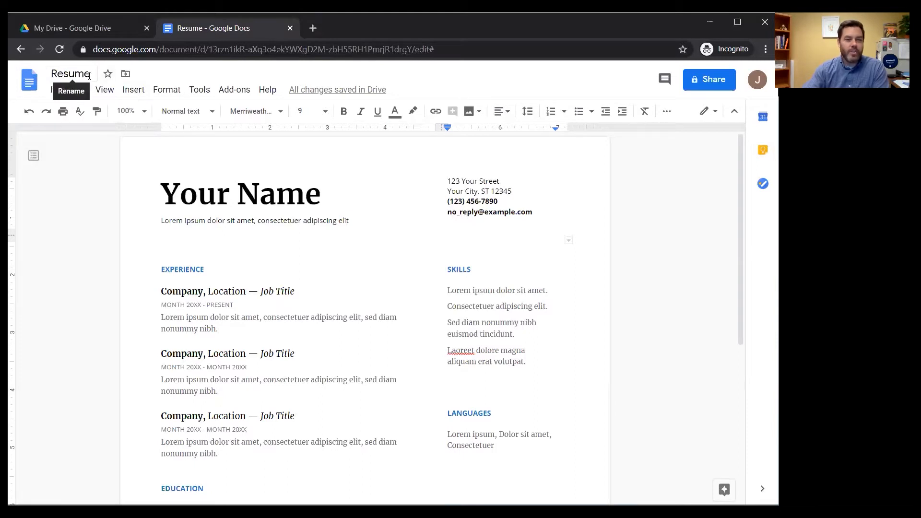
- Retitle the resume document 'Demo Resume'
{"action": "left_click_drag", "start_coordinate": [90, 74], "coordinate": [43, 75]}
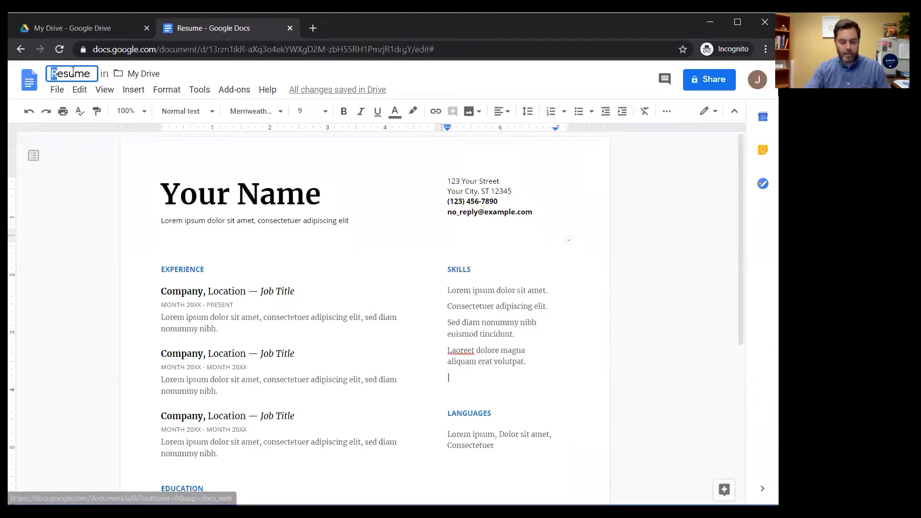
{"action": "type", "text": "Demo R"}
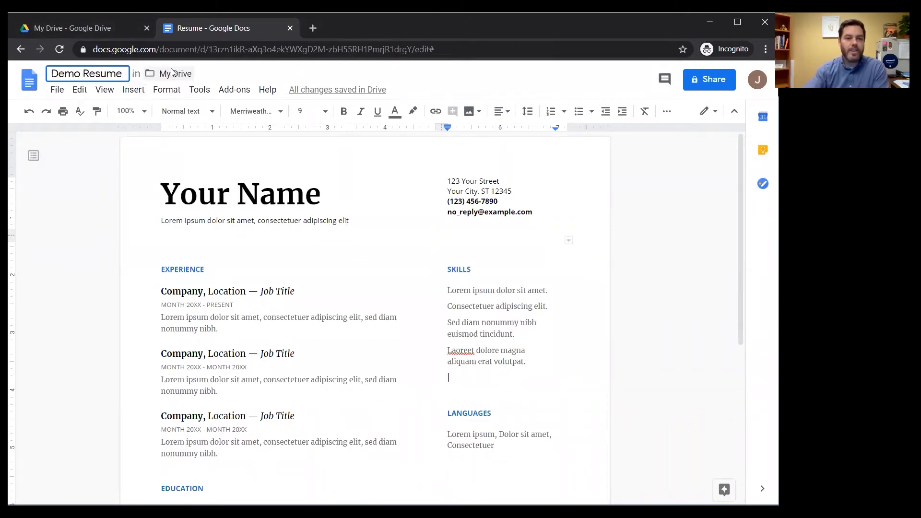
{"action": "left_click", "coordinate": [389, 76]}
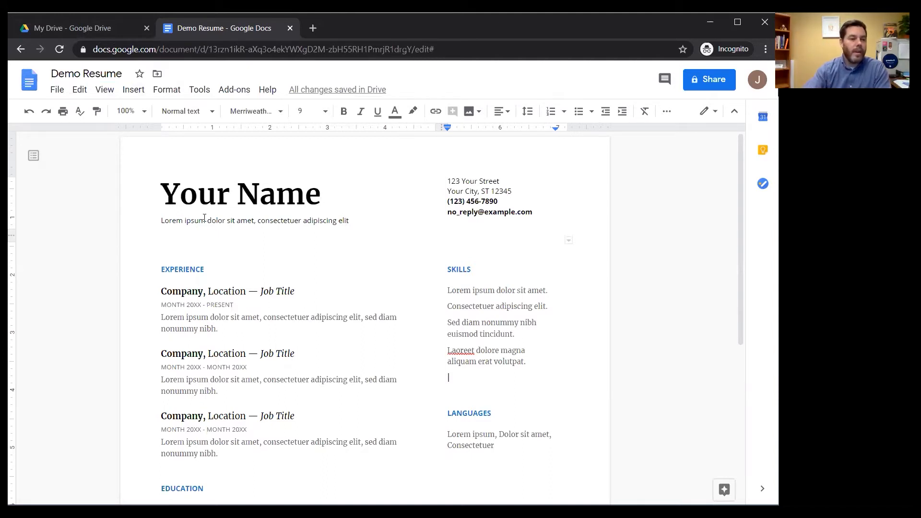
- Set the Your Name heading's font to Lobster
{"action": "left_click_drag", "start_coordinate": [321, 193], "coordinate": [162, 202]}
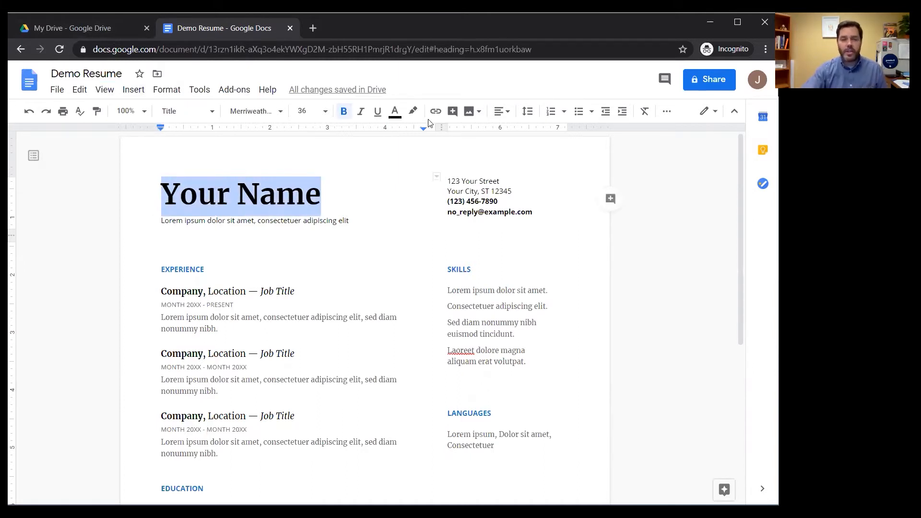
{"action": "left_click", "coordinate": [254, 111]}
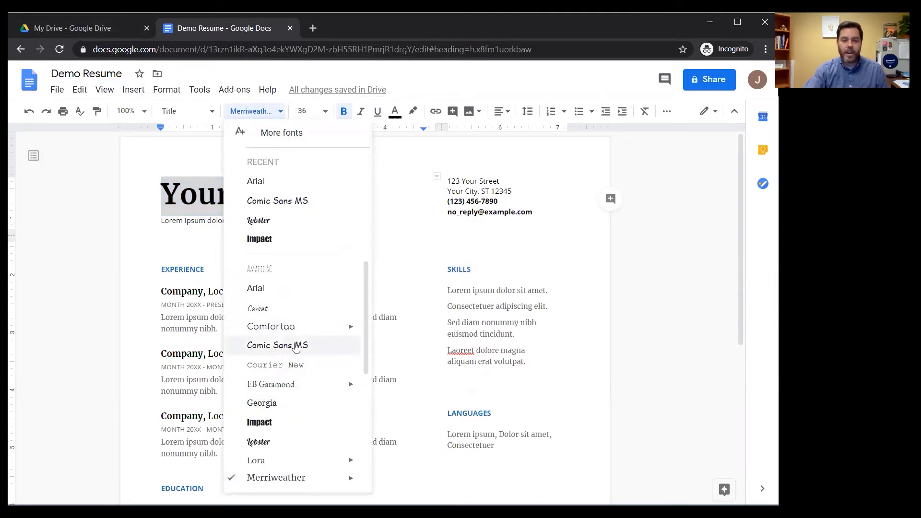
{"action": "scroll", "coordinate": [287, 417], "scroll_direction": "down", "scroll_amount": 2}
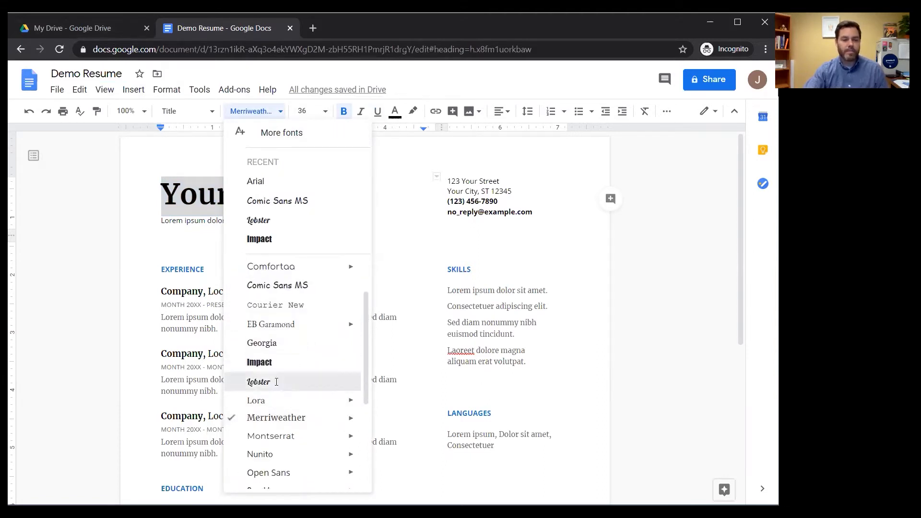
{"action": "left_click", "coordinate": [276, 382]}
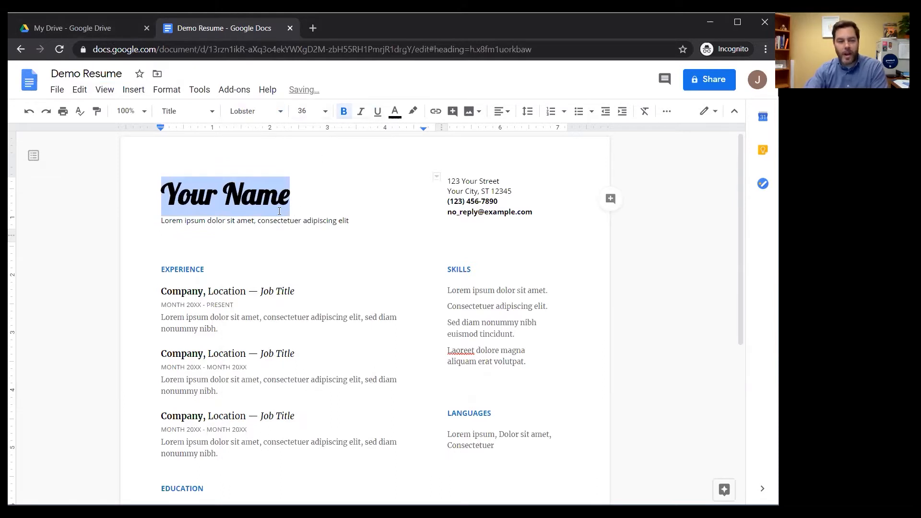
- Try font size 10 on the heading, then undo to keep it at 36
{"action": "left_click", "coordinate": [311, 112]}
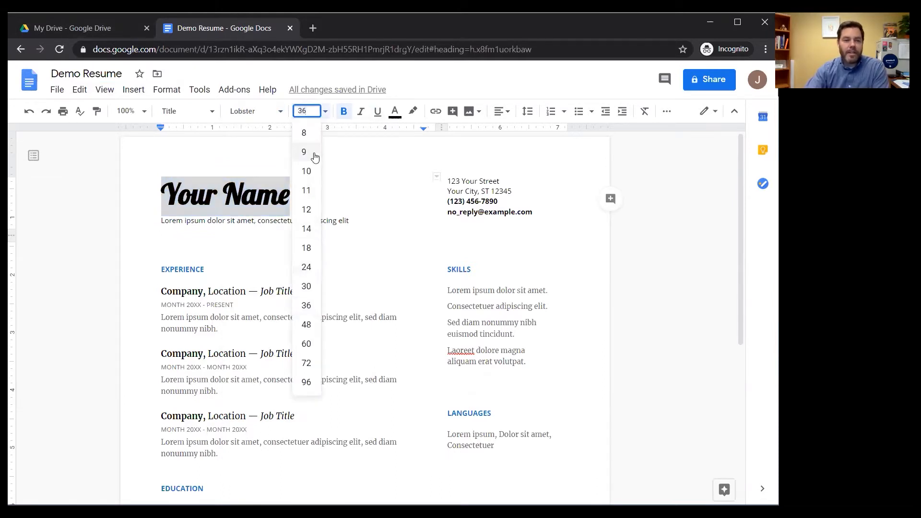
{"action": "left_click", "coordinate": [307, 172]}
{"action": "left_click", "coordinate": [326, 112]}
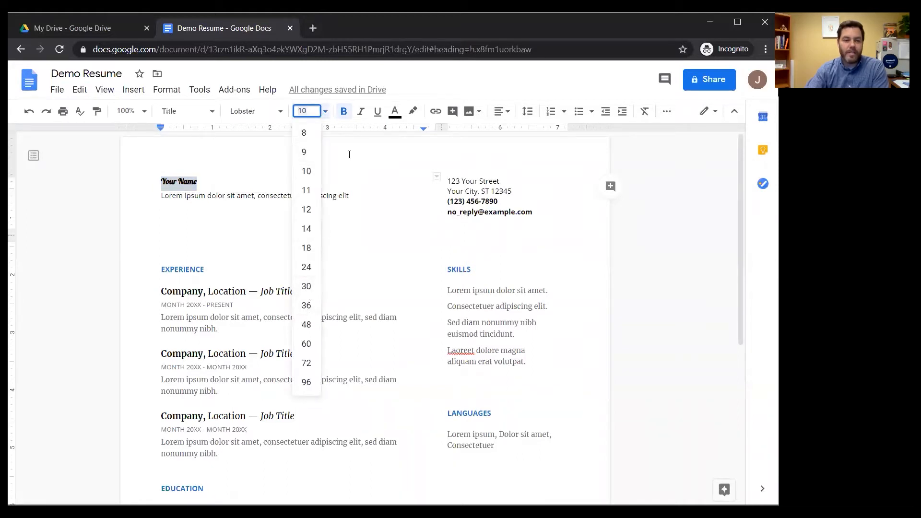
{"action": "left_click", "coordinate": [220, 171]}
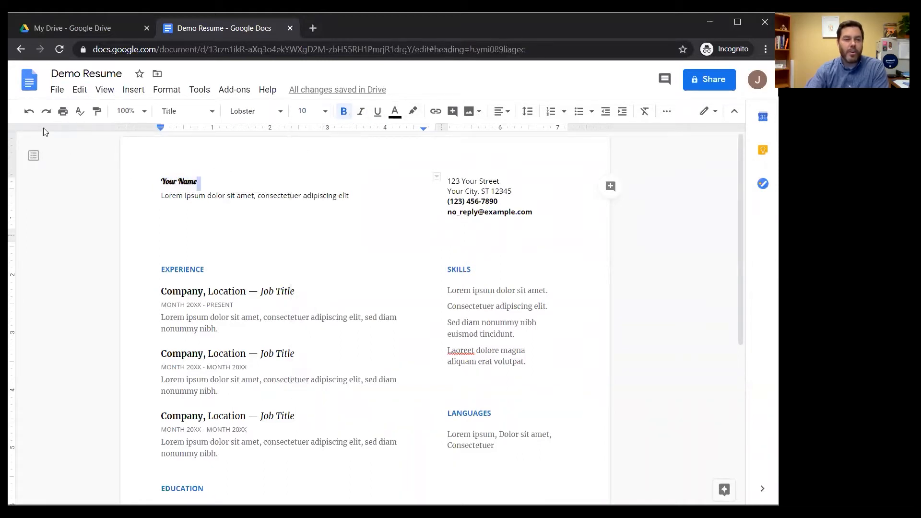
{"action": "left_click", "coordinate": [29, 111]}
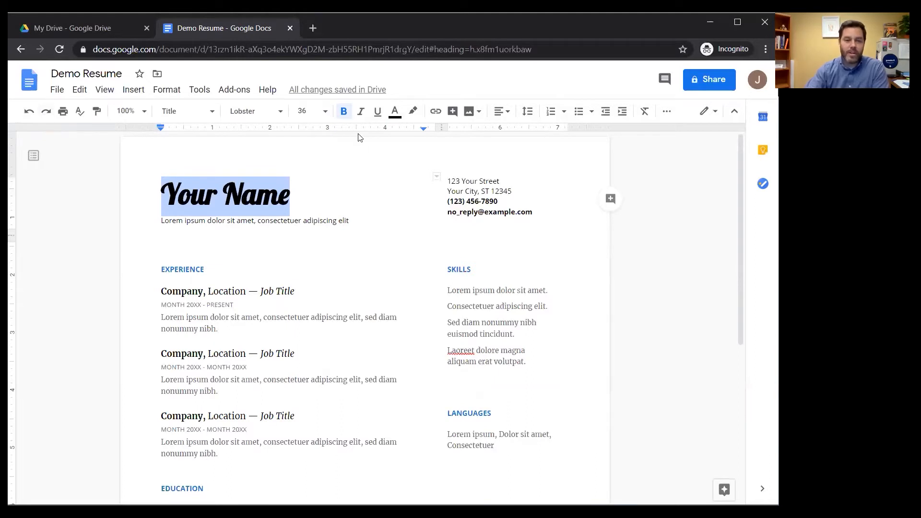
- Color the Your Name heading blue, then close the Demo Resume document
{"action": "left_click", "coordinate": [395, 111]}
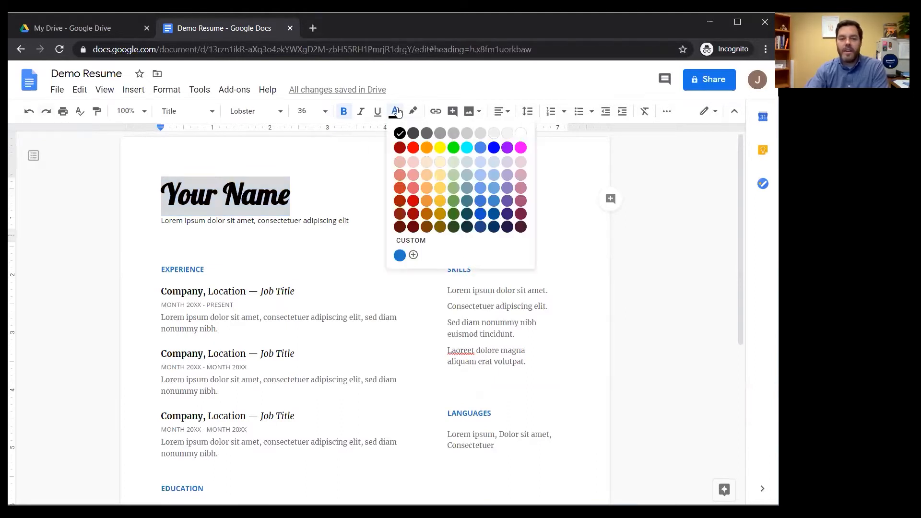
{"action": "left_click", "coordinate": [492, 148]}
{"action": "left_click", "coordinate": [336, 220]}
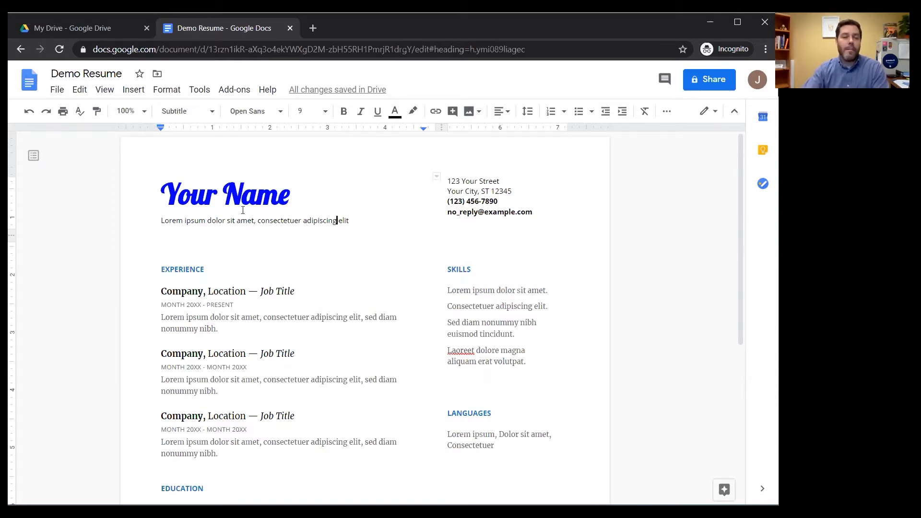
{"action": "left_click_drag", "start_coordinate": [292, 194], "coordinate": [153, 198]}
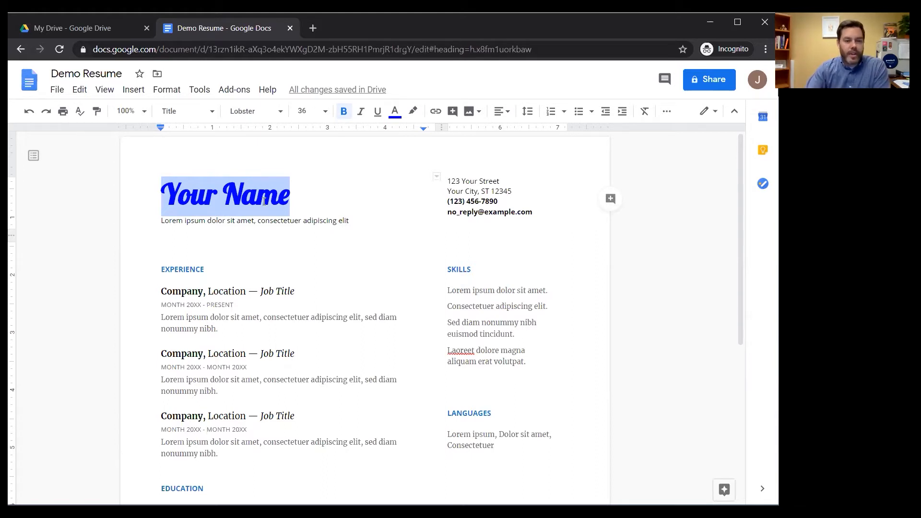
{"action": "left_click", "coordinate": [291, 28]}
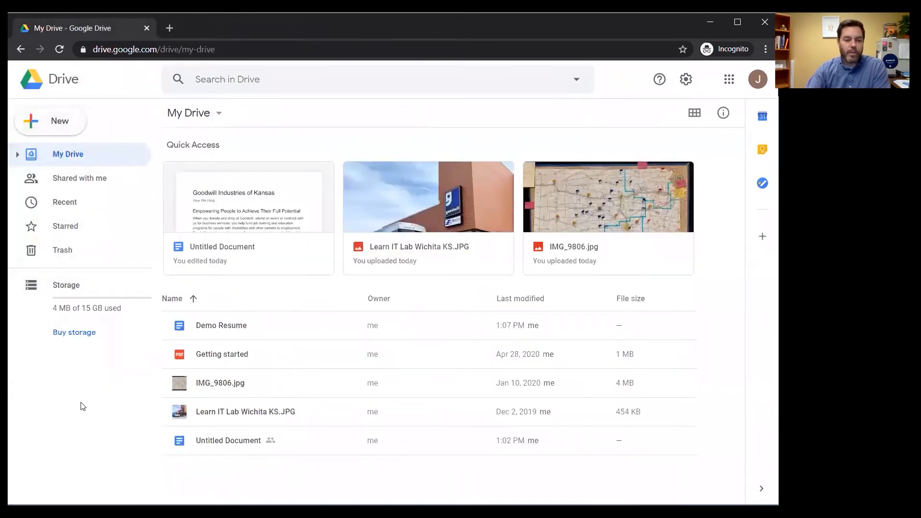
- Open the Goodwill Untitled Document and place the cursor on the empty line below the heading
{"action": "left_click", "coordinate": [265, 199]}
{"action": "double_click", "coordinate": [265, 200]}
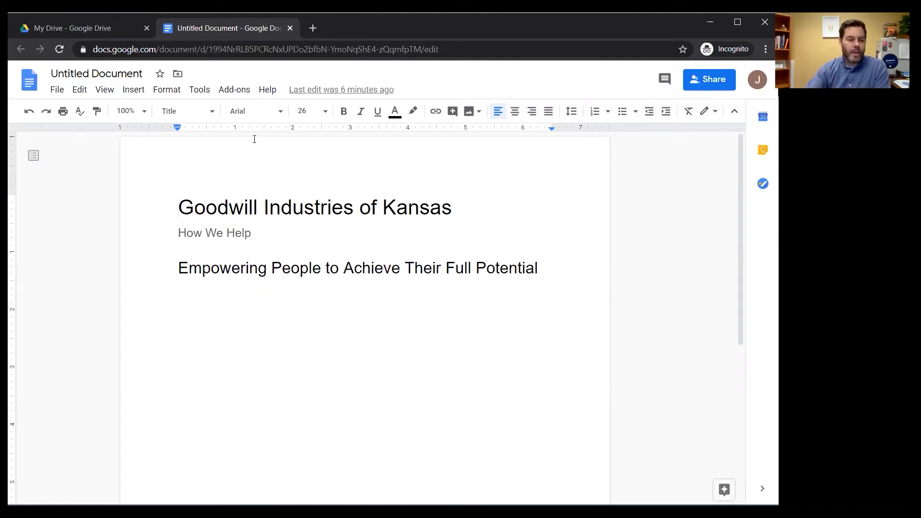
{"action": "left_click", "coordinate": [207, 297]}
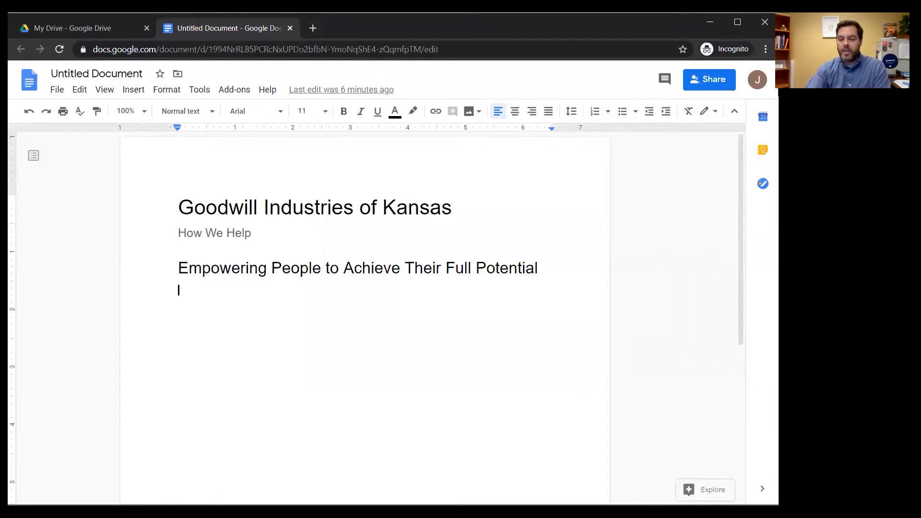
- Search Explore for 'Goodwill Industries of Kansas' and review its web, image and Drive results
{"action": "left_click", "coordinate": [704, 490]}
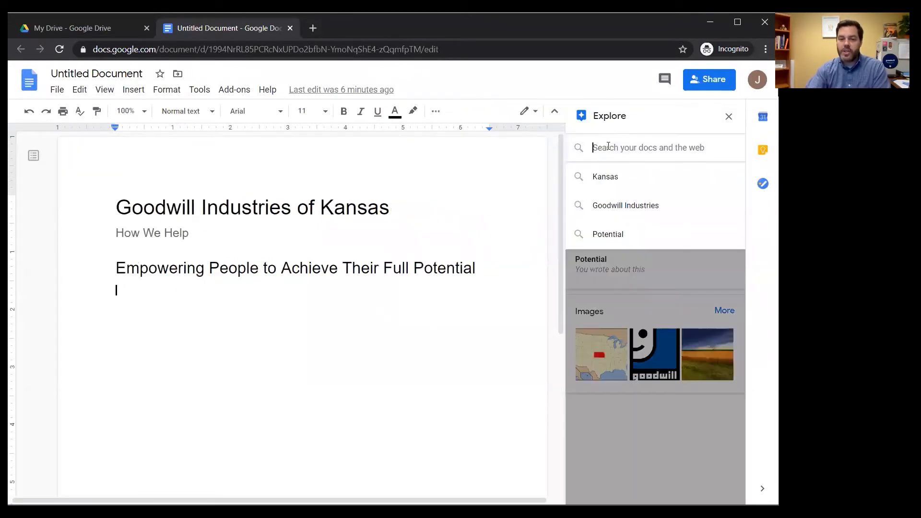
{"action": "left_click", "coordinate": [622, 144]}
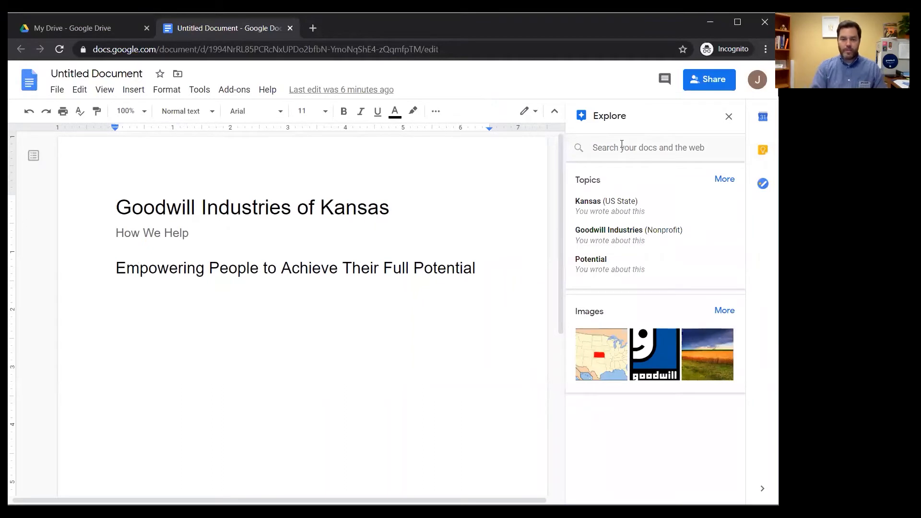
{"action": "left_click", "coordinate": [623, 143]}
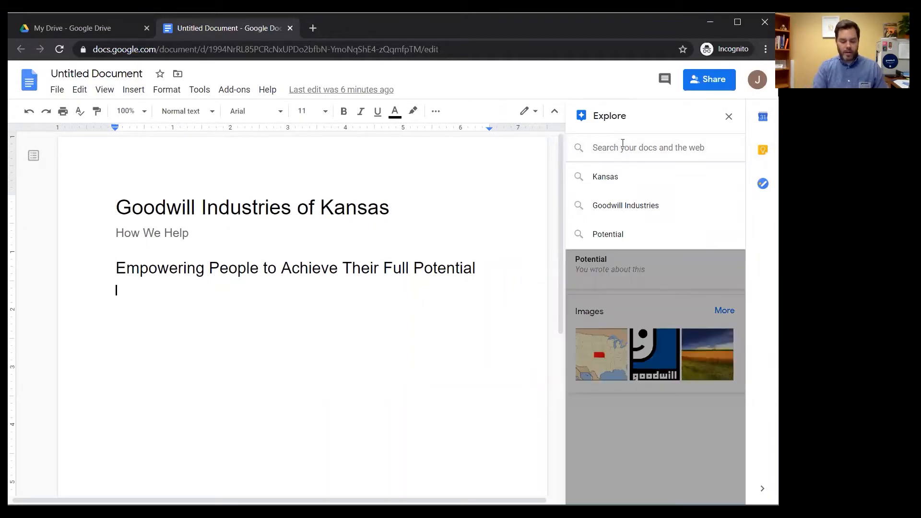
{"action": "type", "text": "Goodwill Industries of Kansas"}
{"action": "key", "text": "Return"}
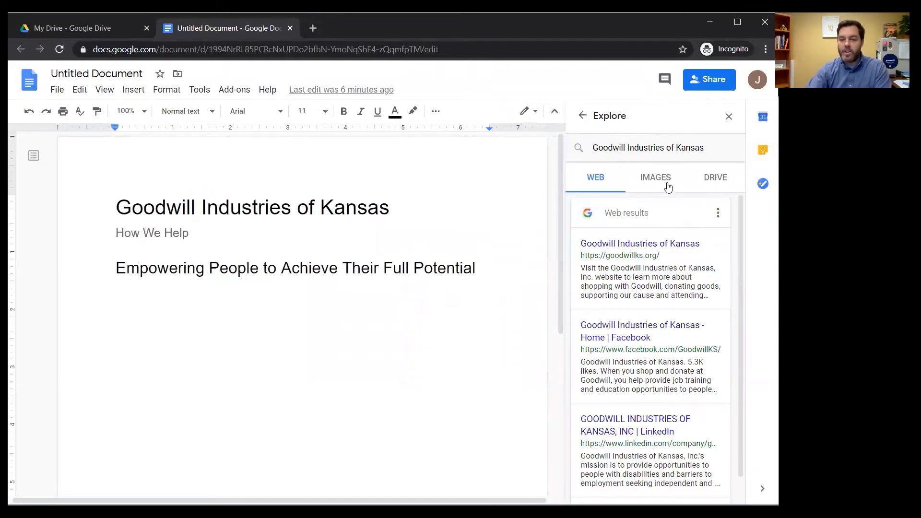
{"action": "left_click", "coordinate": [662, 181]}
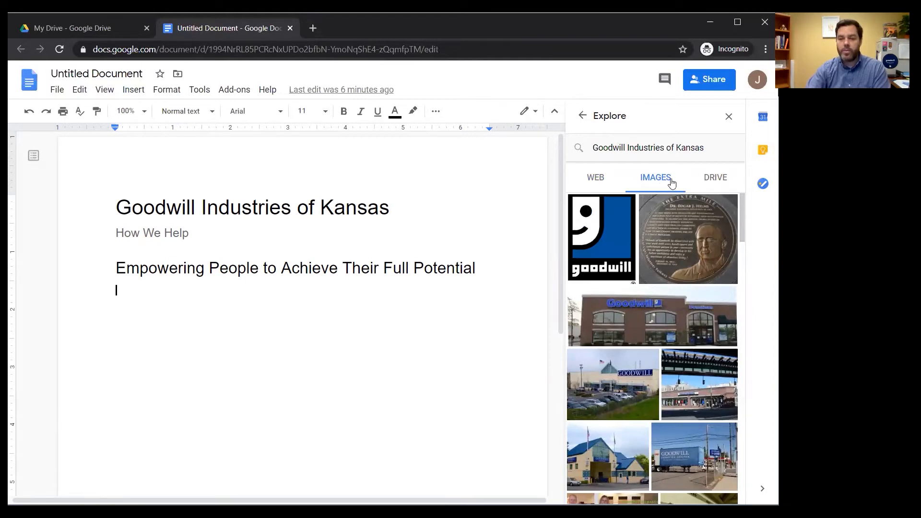
{"action": "left_click", "coordinate": [713, 181]}
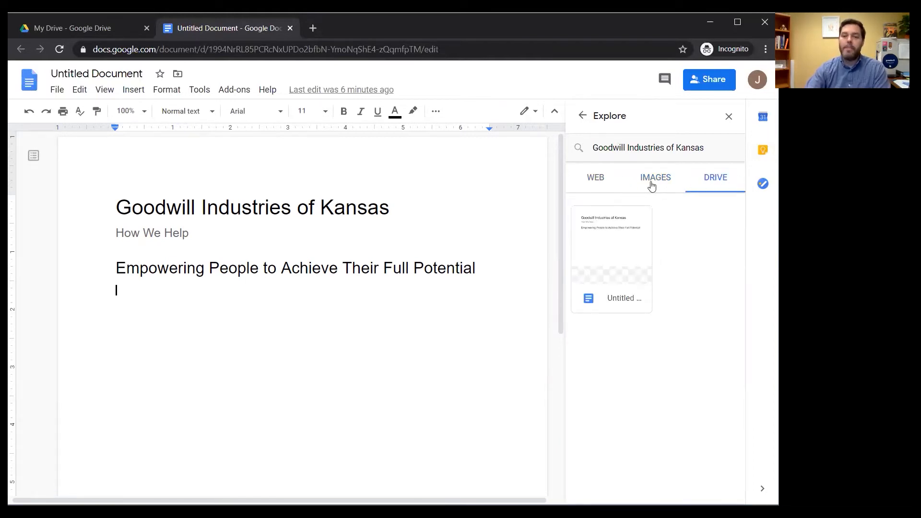
{"action": "left_click", "coordinate": [600, 179]}
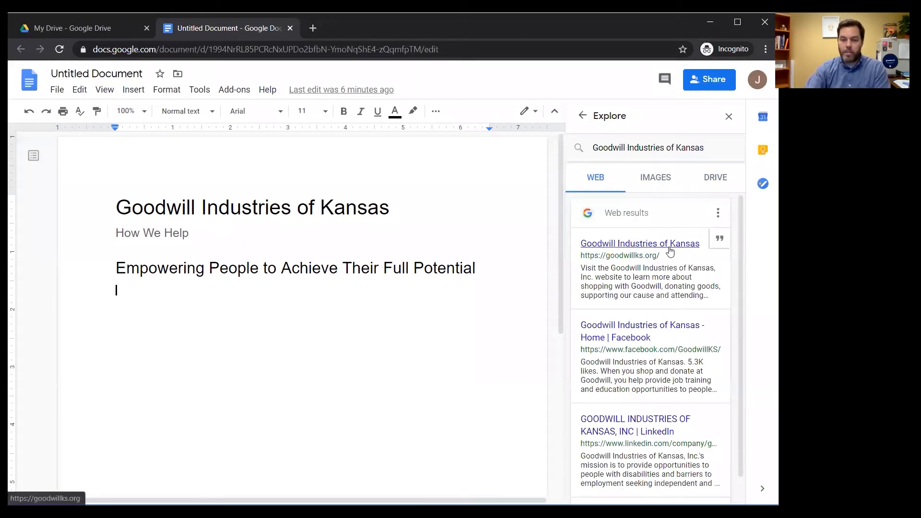
- Copy the intro paragraph from the Goodwill site's How We Help page, then return to the document
{"action": "left_click", "coordinate": [670, 250]}
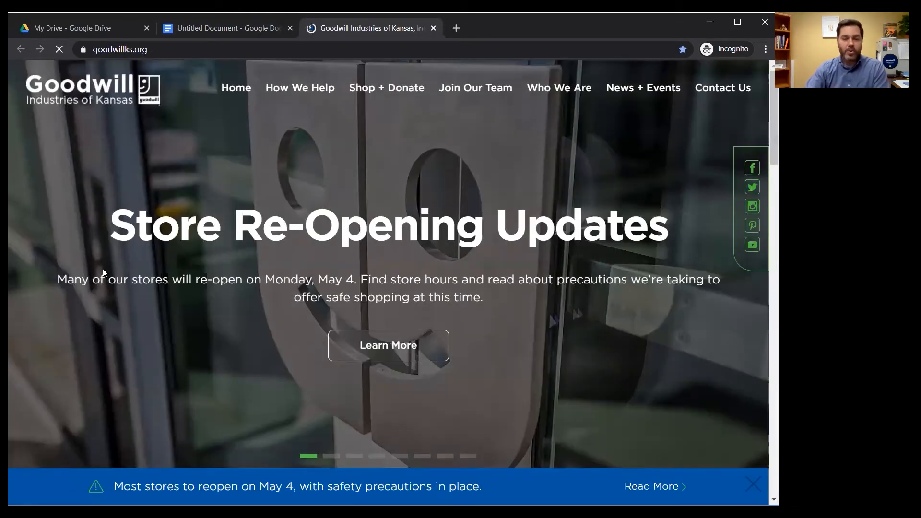
{"action": "mouse_move", "coordinate": [313, 90]}
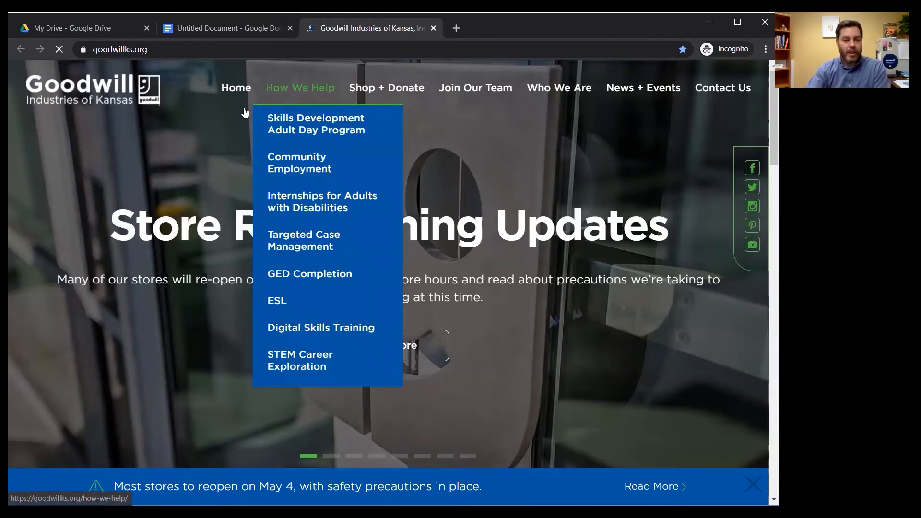
{"action": "left_click", "coordinate": [291, 95]}
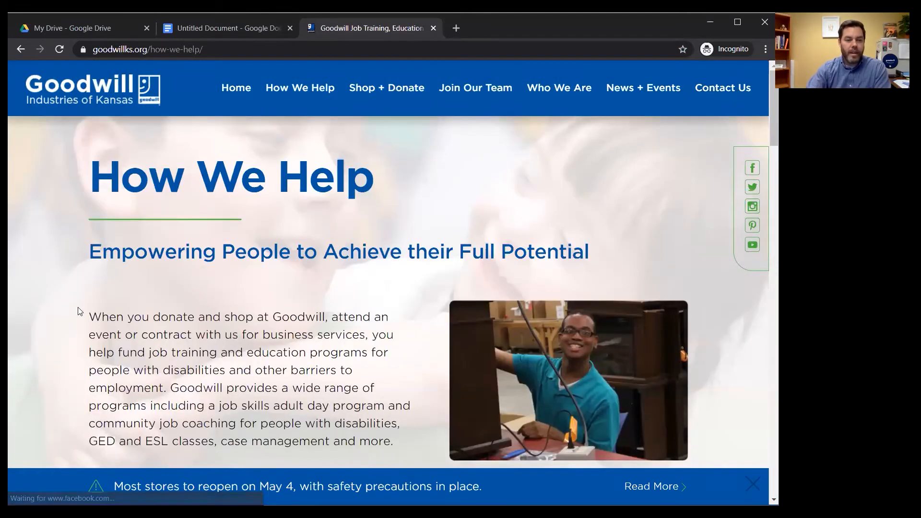
{"action": "scroll", "coordinate": [81, 311], "scroll_direction": "down", "scroll_amount": 3}
{"action": "left_click_drag", "start_coordinate": [91, 198], "coordinate": [386, 322]}
{"action": "key", "text": "ctrl+c"}
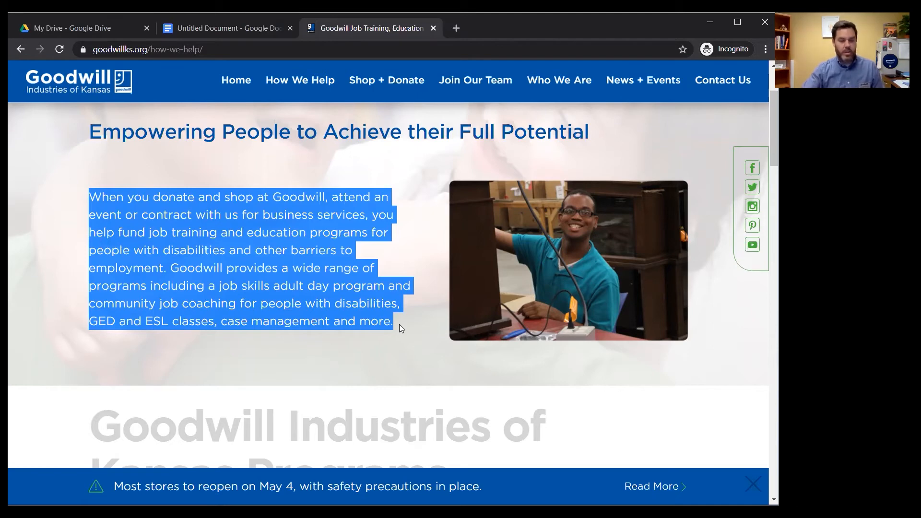
{"action": "left_click", "coordinate": [229, 31]}
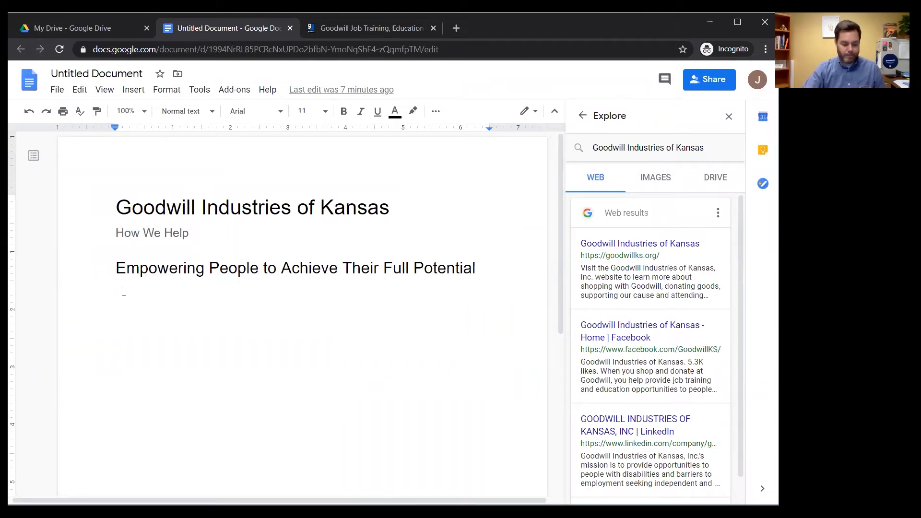
- Paste the copied How We Help paragraph below the Empowering People heading
{"action": "key", "text": "ctrl+v"}
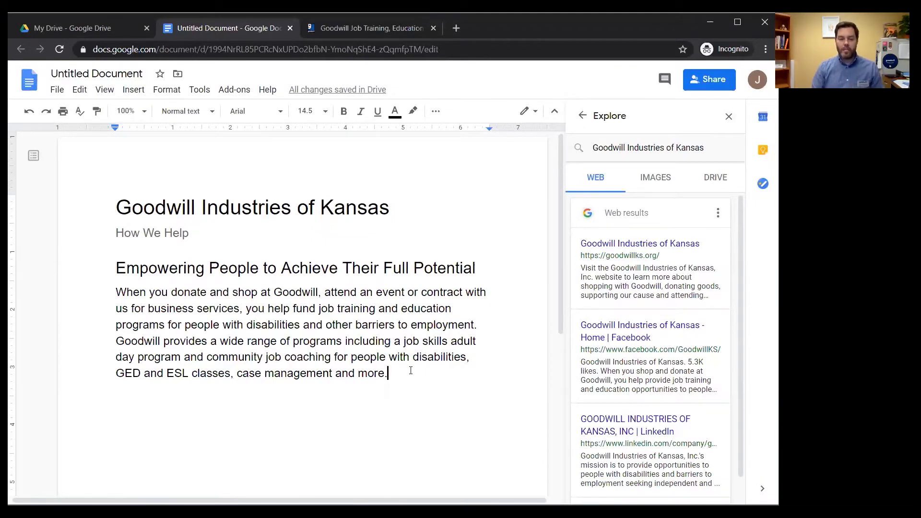
{"action": "mouse_move", "coordinate": [665, 264]}
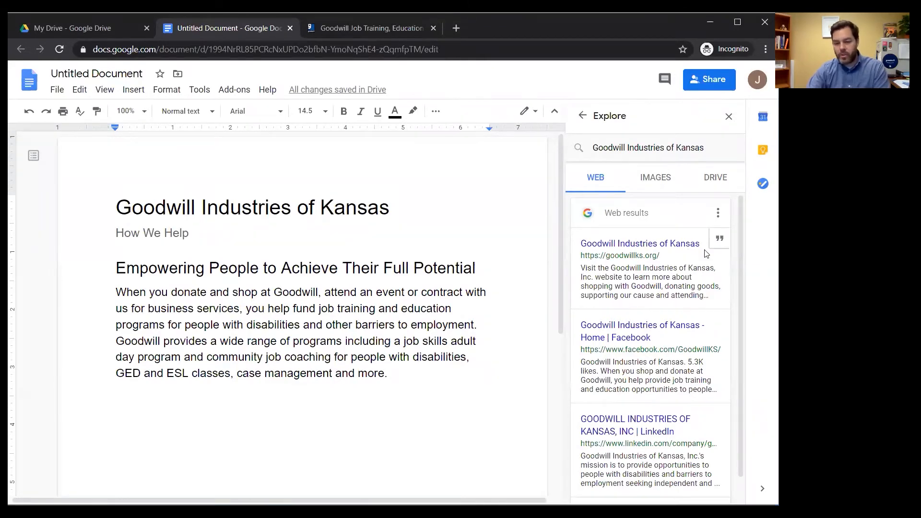
- Cite the Goodwill Industries of Kansas website as footnote 1 and start a new line after the paragraph
{"action": "left_click", "coordinate": [718, 243]}
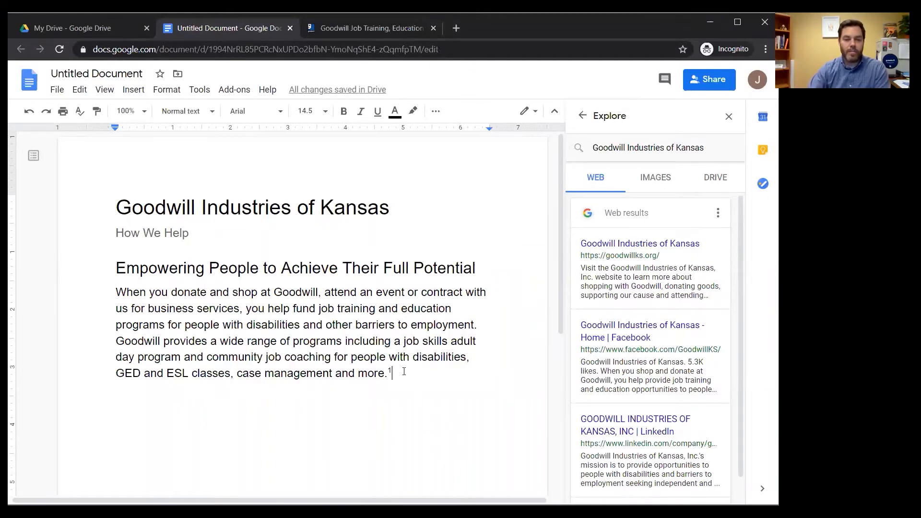
{"action": "scroll", "coordinate": [402, 376], "scroll_direction": "down", "scroll_amount": 2}
{"action": "scroll", "coordinate": [399, 377], "scroll_direction": "down", "scroll_amount": 4}
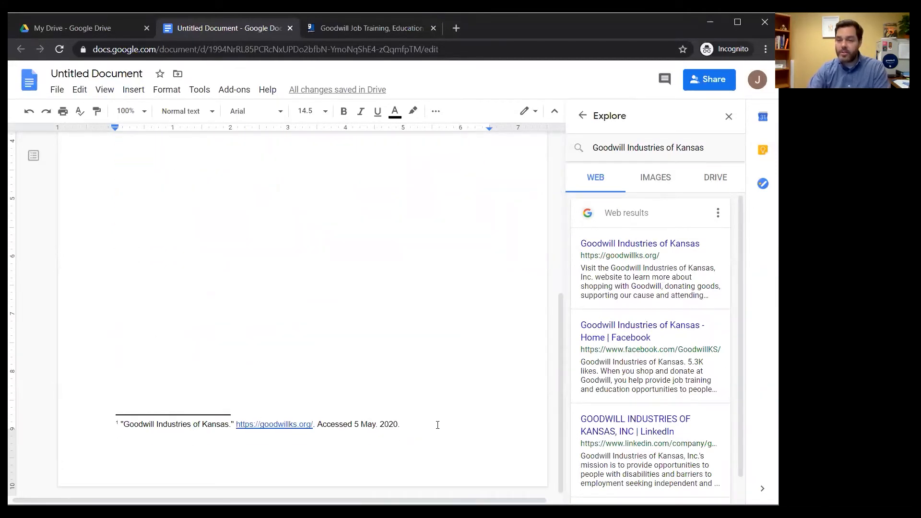
{"action": "scroll", "coordinate": [421, 443], "scroll_direction": "up", "scroll_amount": 5}
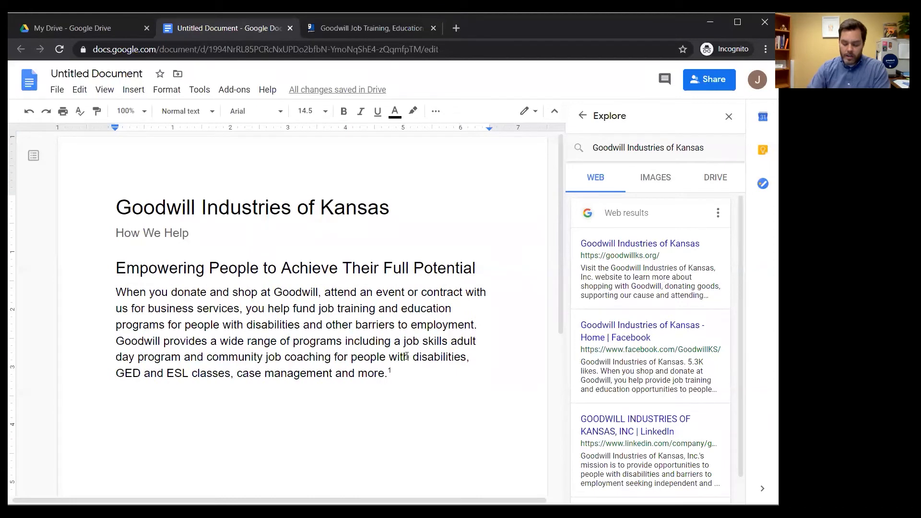
{"action": "key", "text": "Return"}
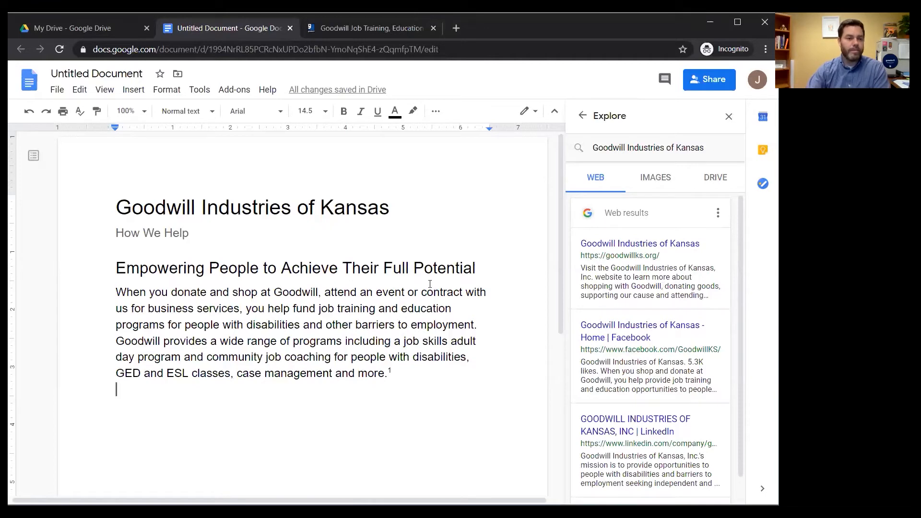
- Insert the Learn IT Lab Wichita KS building photo from Drive below the Goodwill paragraph
{"action": "left_click", "coordinate": [142, 91]}
{"action": "left_click", "coordinate": [164, 91]}
{"action": "mouse_move", "coordinate": [133, 90]}
{"action": "mouse_move", "coordinate": [149, 111]}
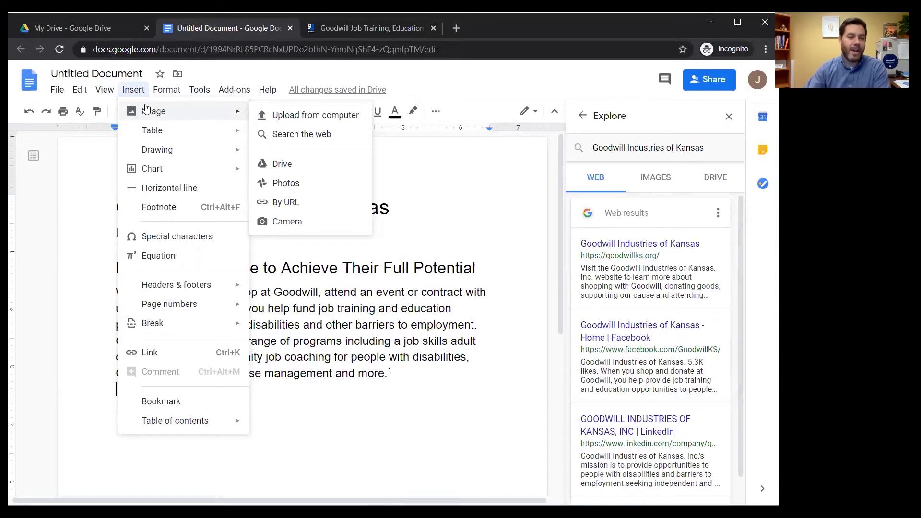
{"action": "mouse_move", "coordinate": [173, 287]}
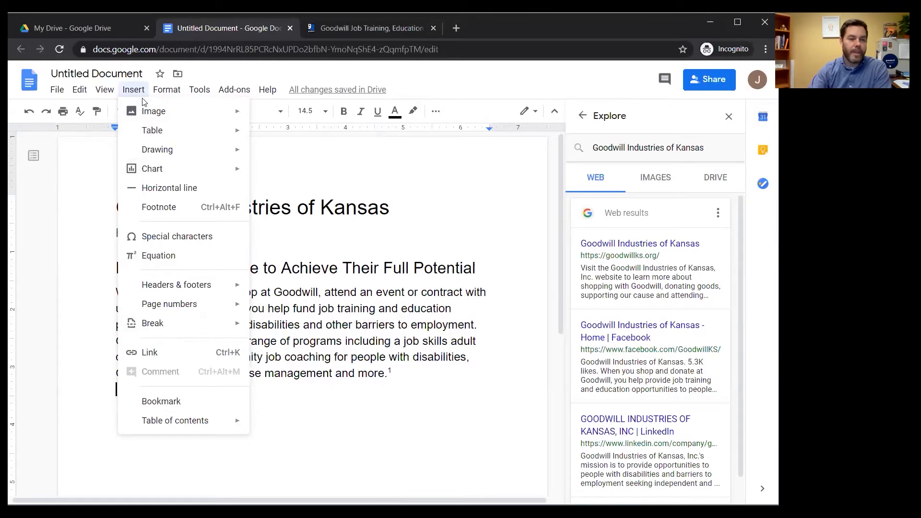
{"action": "mouse_move", "coordinate": [238, 115]}
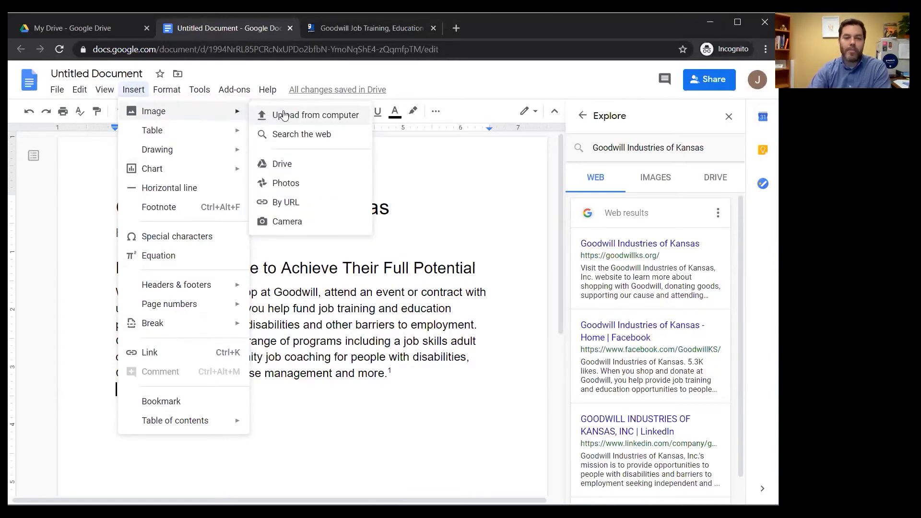
{"action": "left_click", "coordinate": [309, 170]}
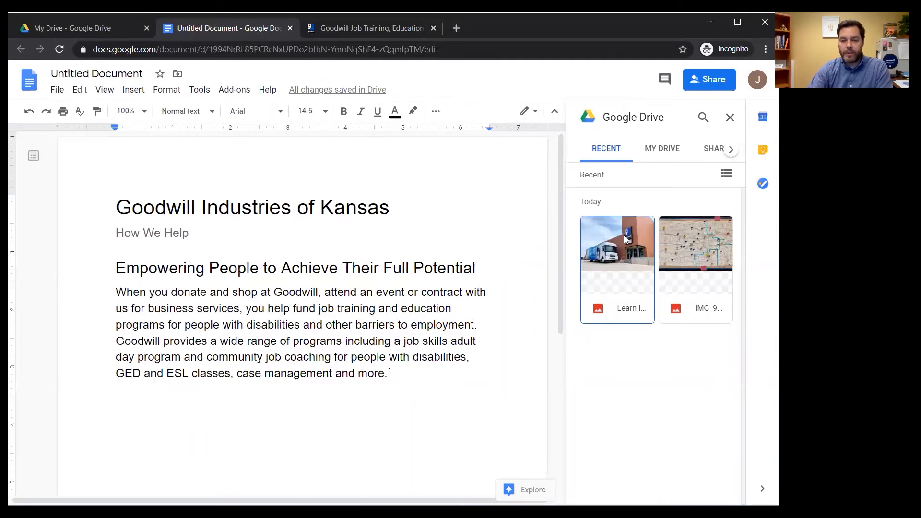
{"action": "left_click", "coordinate": [626, 241]}
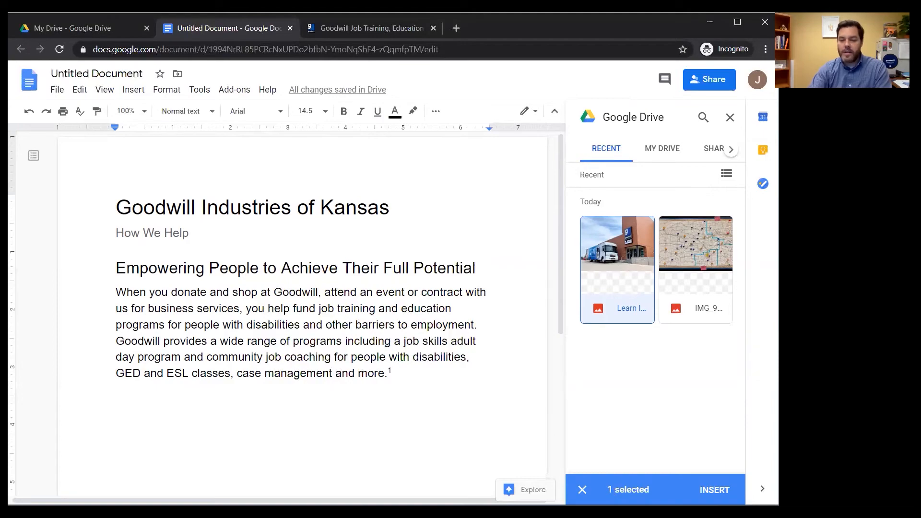
{"action": "left_click", "coordinate": [714, 490]}
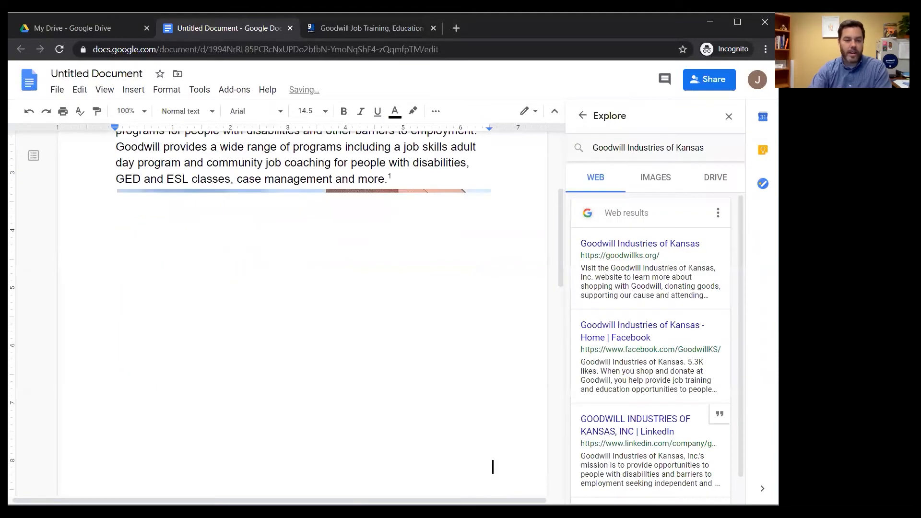
- Close the Explore panel, then shrink, widen and shorten the building photo by dragging its handles
{"action": "scroll", "coordinate": [280, 354], "scroll_direction": "up", "scroll_amount": 1}
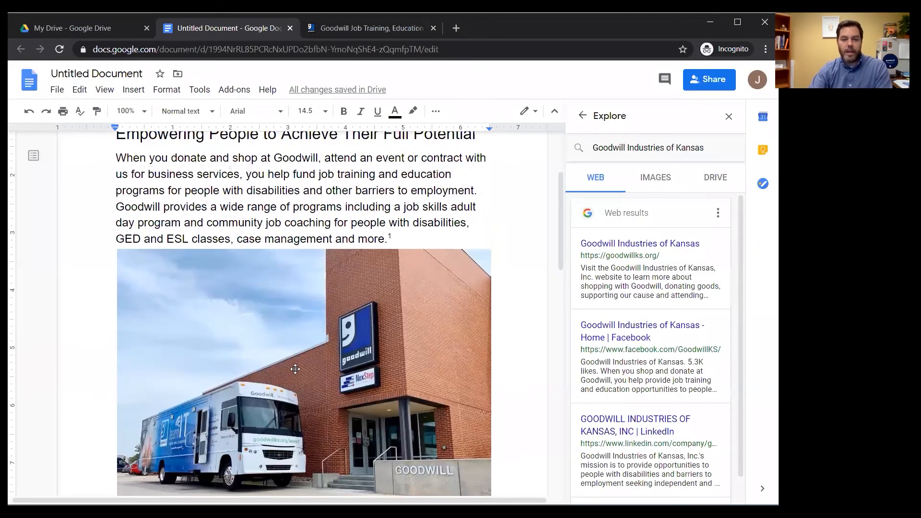
{"action": "scroll", "coordinate": [290, 372], "scroll_direction": "down", "scroll_amount": 2}
{"action": "scroll", "coordinate": [282, 374], "scroll_direction": "up", "scroll_amount": 3}
{"action": "scroll", "coordinate": [282, 372], "scroll_direction": "up", "scroll_amount": 1}
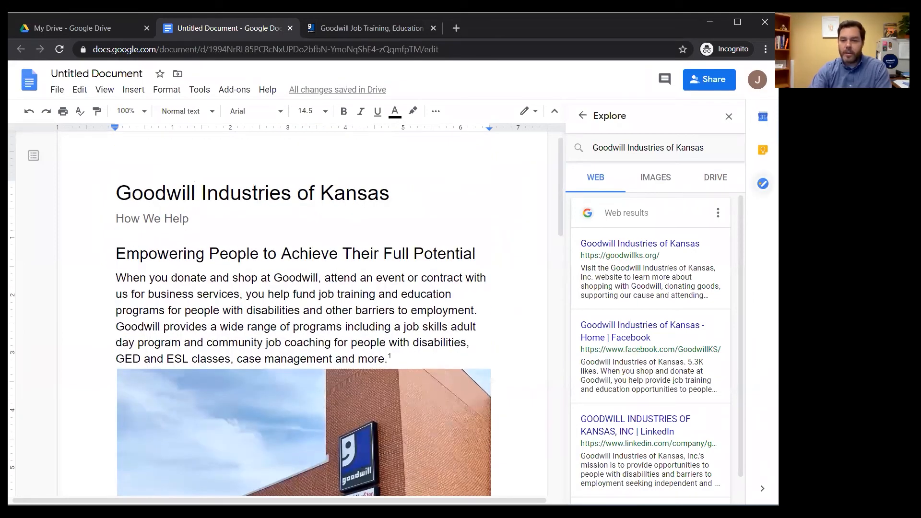
{"action": "left_click", "coordinate": [728, 117]}
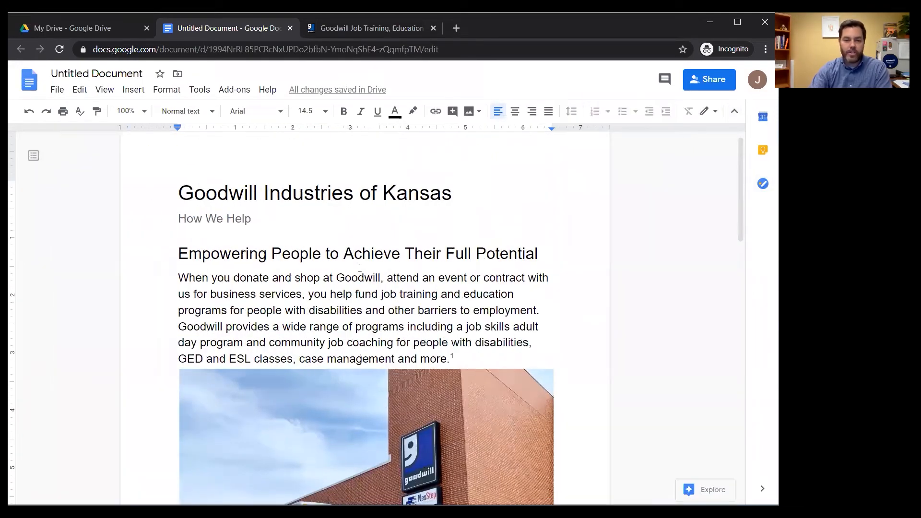
{"action": "scroll", "coordinate": [290, 423], "scroll_direction": "down", "scroll_amount": 3}
{"action": "left_click", "coordinate": [291, 417]}
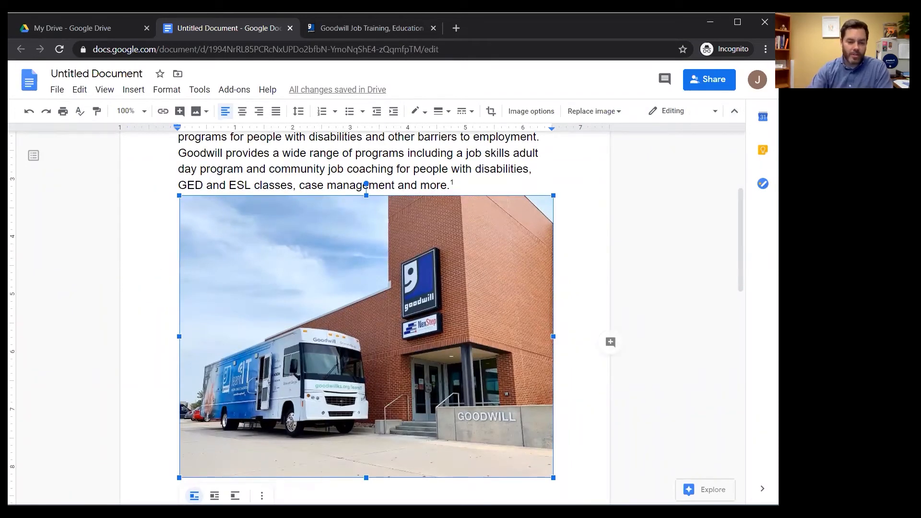
{"action": "left_click_drag", "start_coordinate": [553, 195], "coordinate": [497, 240]}
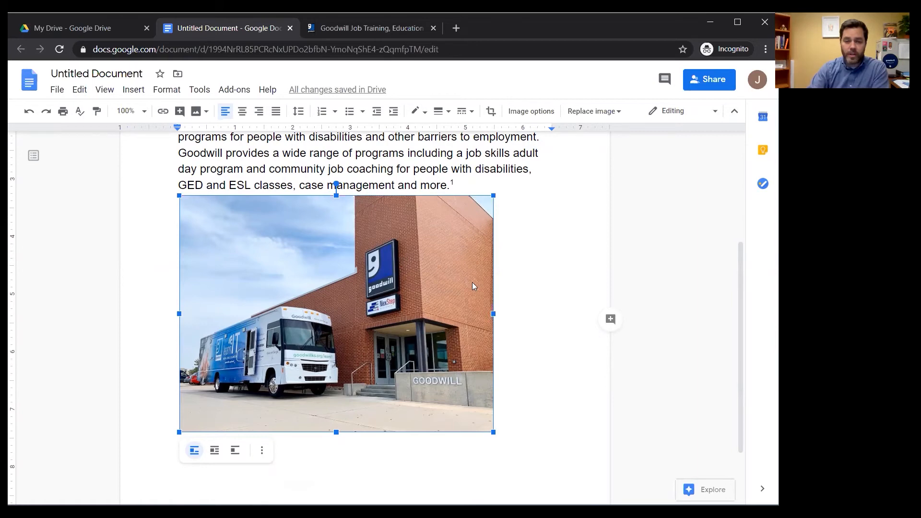
{"action": "left_click_drag", "start_coordinate": [493, 314], "coordinate": [682, 314]}
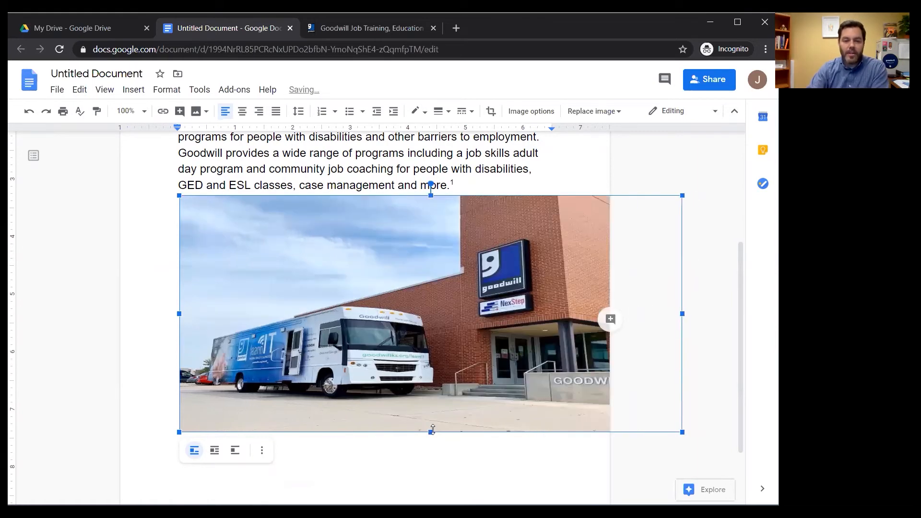
{"action": "left_click_drag", "start_coordinate": [436, 437], "coordinate": [470, 276]}
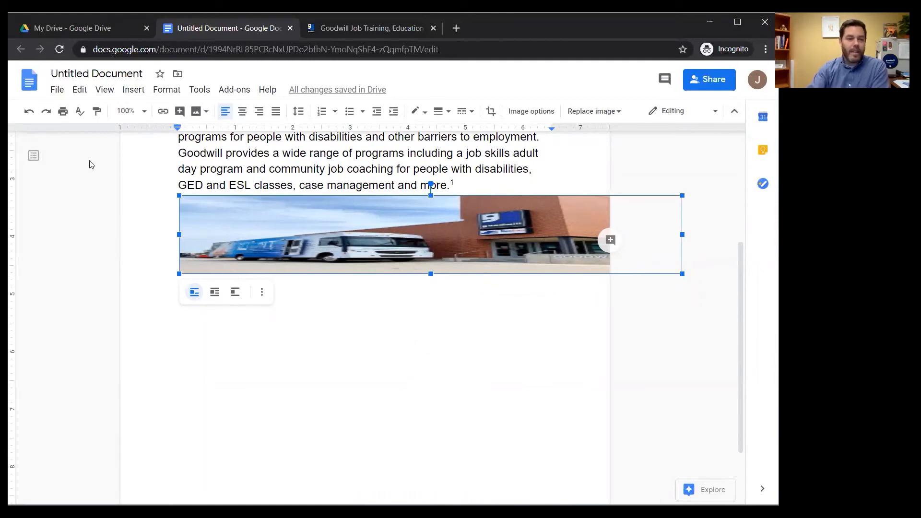
- Undo the resize and stretch, deselect the photo and place the cursor after 'How We Help'
{"action": "left_click", "coordinate": [29, 113]}
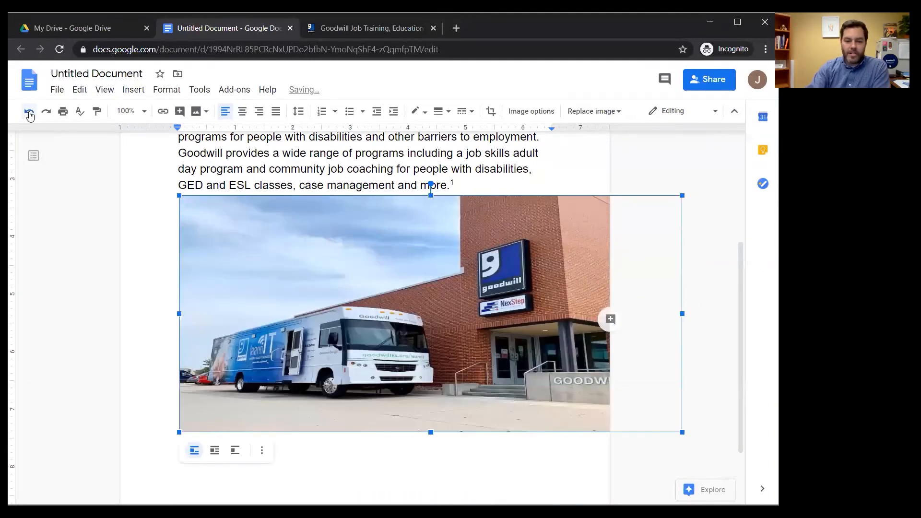
{"action": "left_click", "coordinate": [29, 113]}
{"action": "left_click", "coordinate": [531, 271]}
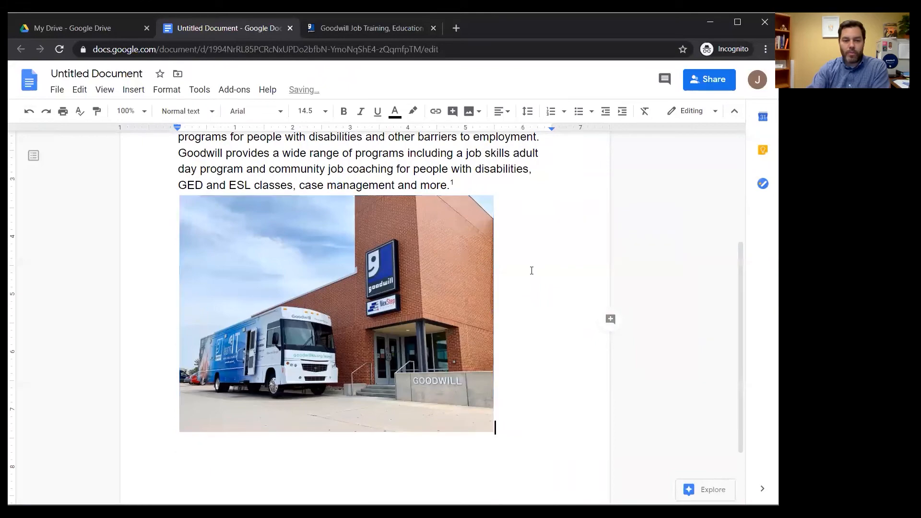
{"action": "left_click", "coordinate": [361, 245]}
{"action": "scroll", "coordinate": [312, 252], "scroll_direction": "up", "scroll_amount": 4}
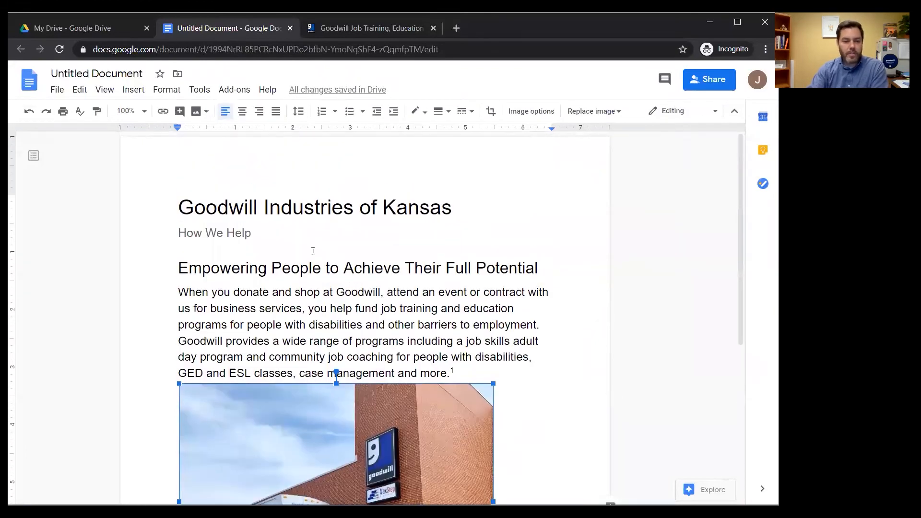
{"action": "scroll", "coordinate": [183, 228], "scroll_direction": "down", "scroll_amount": 4}
{"action": "left_click", "coordinate": [520, 275]}
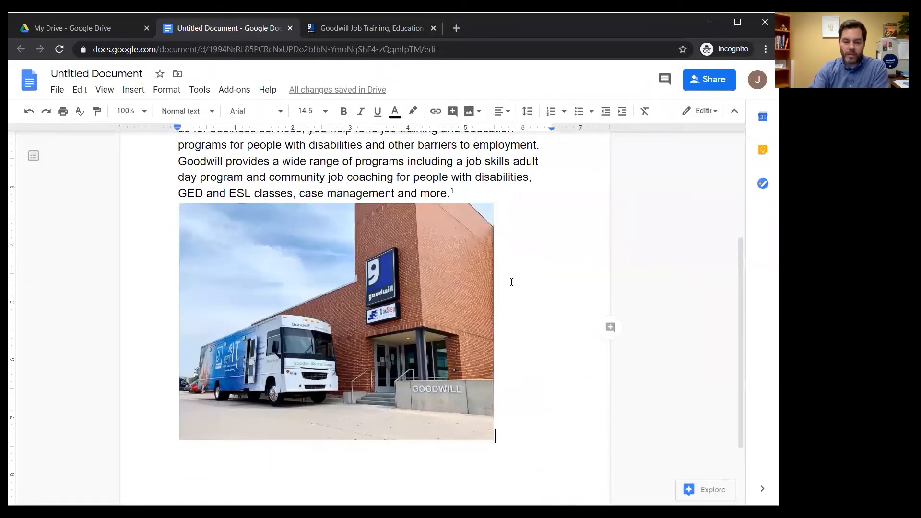
{"action": "scroll", "coordinate": [267, 352], "scroll_direction": "down", "scroll_amount": 2}
{"action": "scroll", "coordinate": [270, 314], "scroll_direction": "up", "scroll_amount": 5}
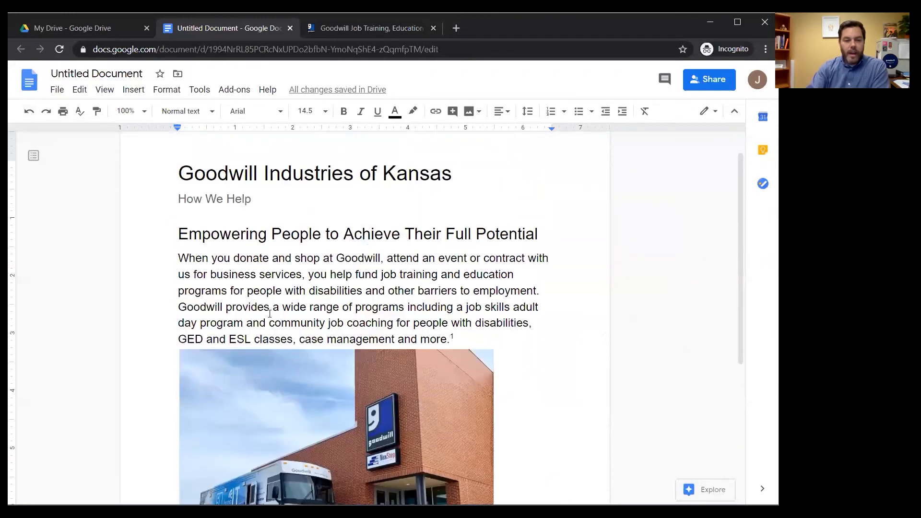
{"action": "left_click", "coordinate": [257, 195]}
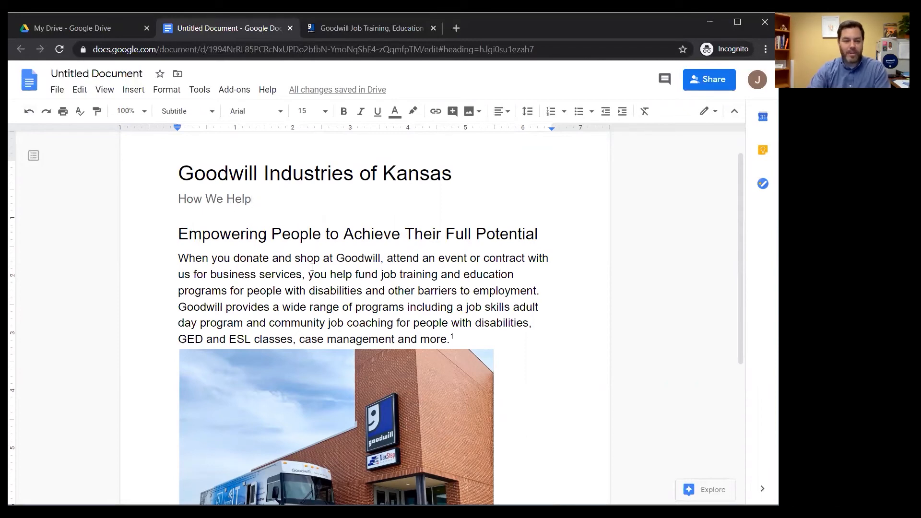
{"action": "scroll", "coordinate": [297, 250], "scroll_direction": "down", "scroll_amount": 1}
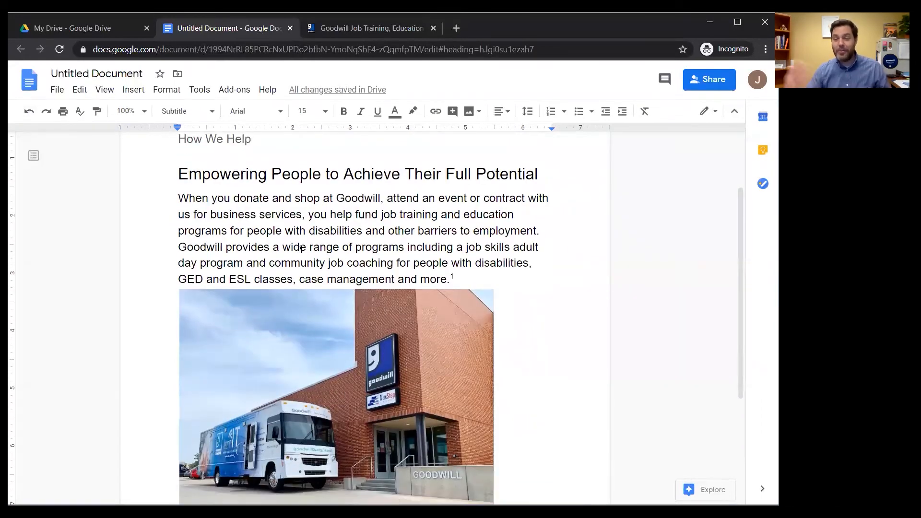
{"action": "scroll", "coordinate": [294, 238], "scroll_direction": "up", "scroll_amount": 2}
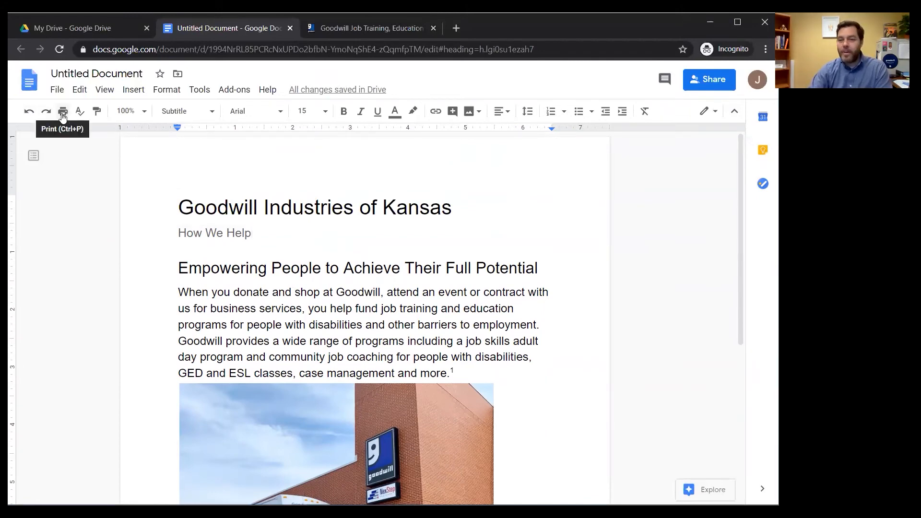
{"action": "left_click", "coordinate": [57, 89]}
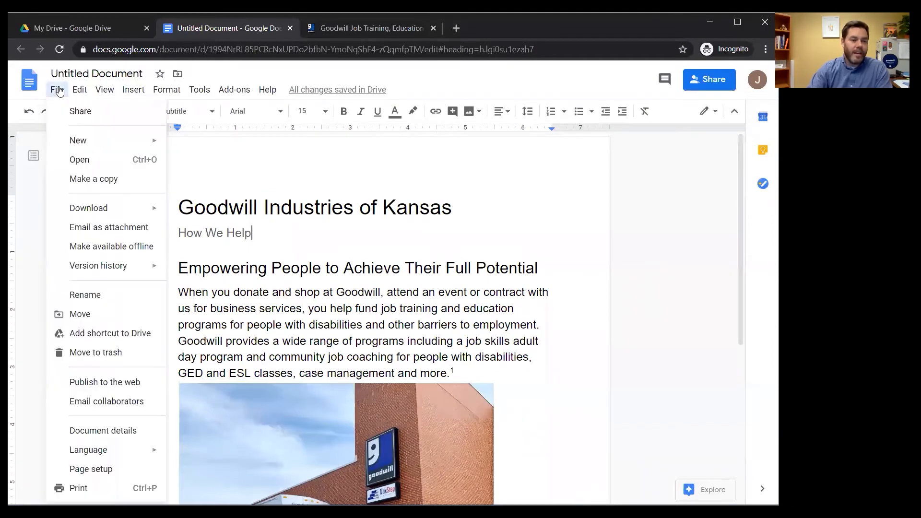
{"action": "mouse_move", "coordinate": [128, 208]}
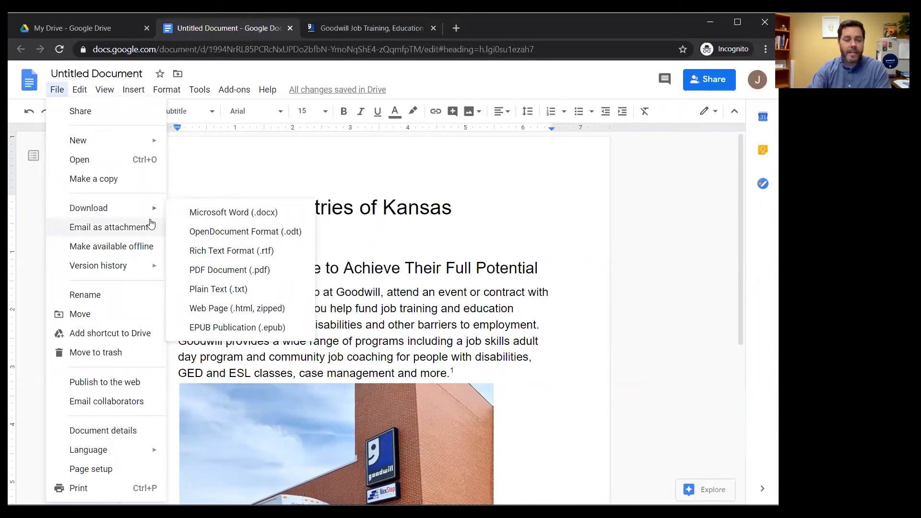
{"action": "left_click", "coordinate": [110, 473]}
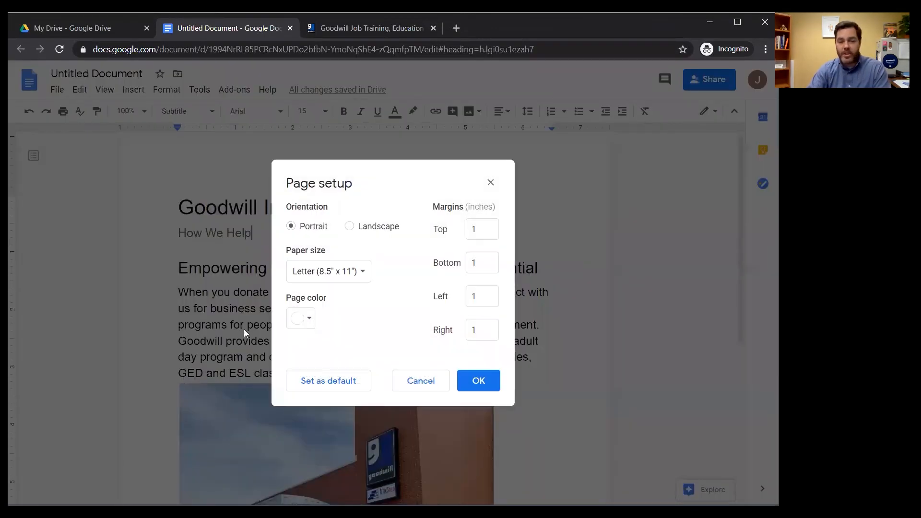
{"action": "left_click", "coordinate": [363, 273]}
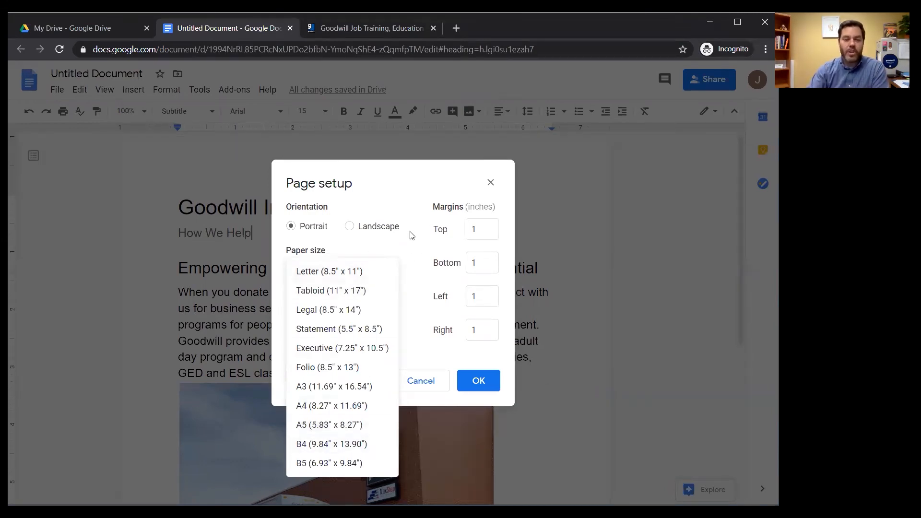
{"action": "left_click", "coordinate": [416, 245]}
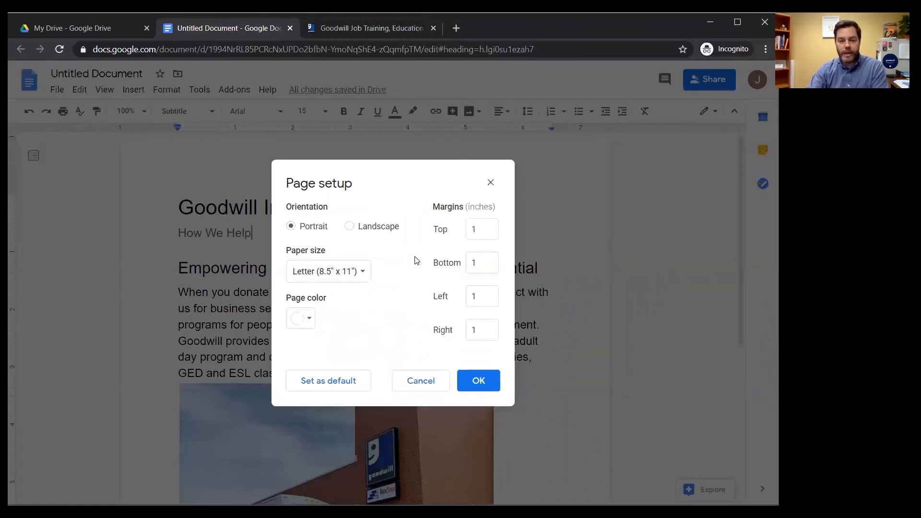
{"action": "left_click", "coordinate": [480, 380]}
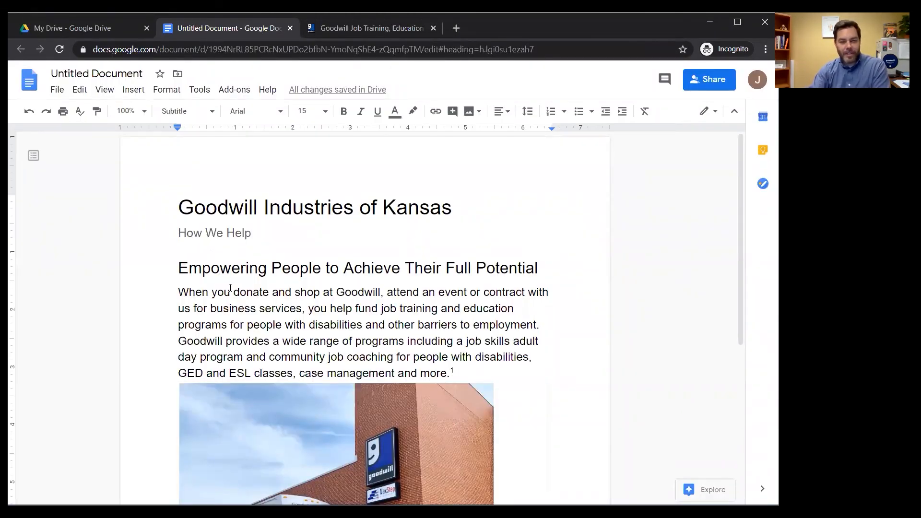
- Retitle the untitled document 'GWK How We Help Demo' and close its tab
{"action": "left_click", "coordinate": [155, 71]}
{"action": "left_click_drag", "start_coordinate": [145, 74], "coordinate": [37, 78]}
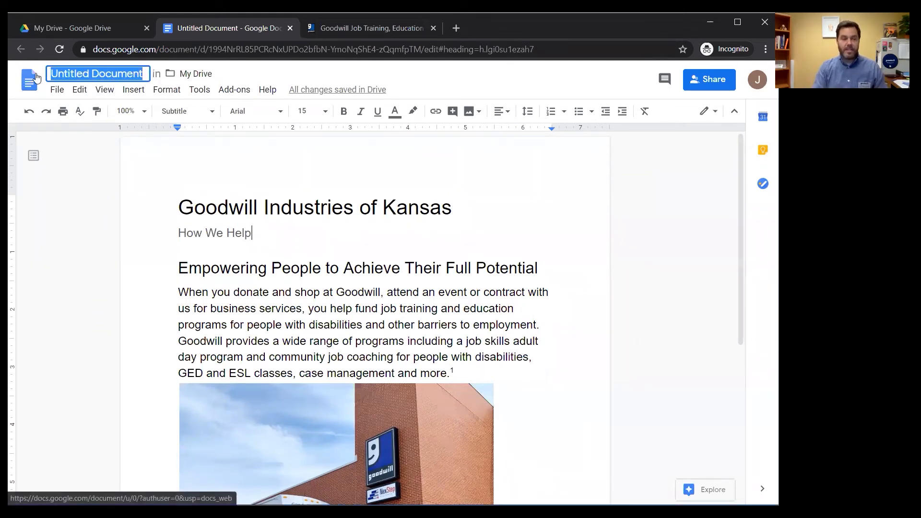
{"action": "type", "text": "G"}
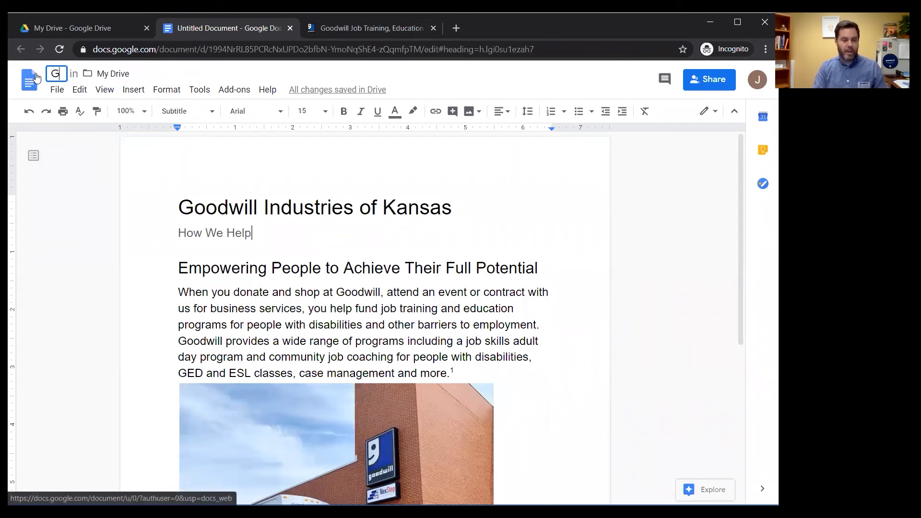
{"action": "type", "text": "WK How"}
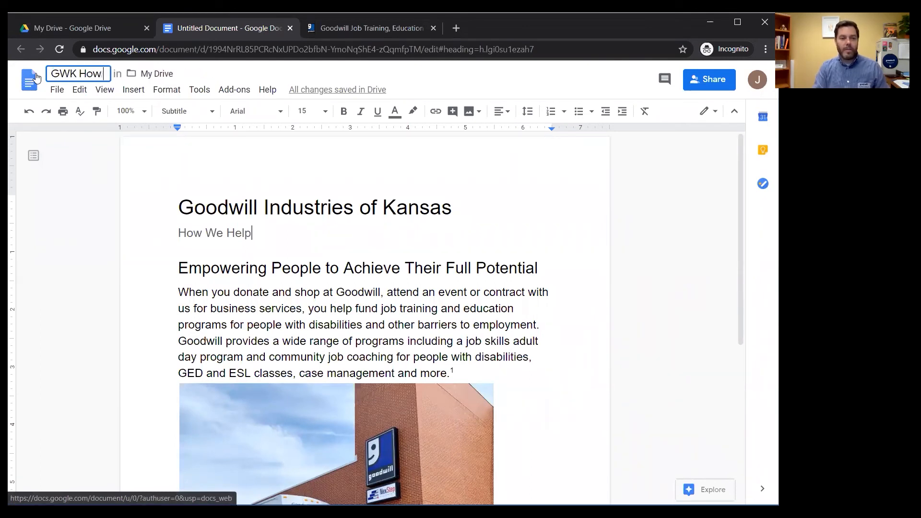
{"action": "type", "text": " We Help Demo"}
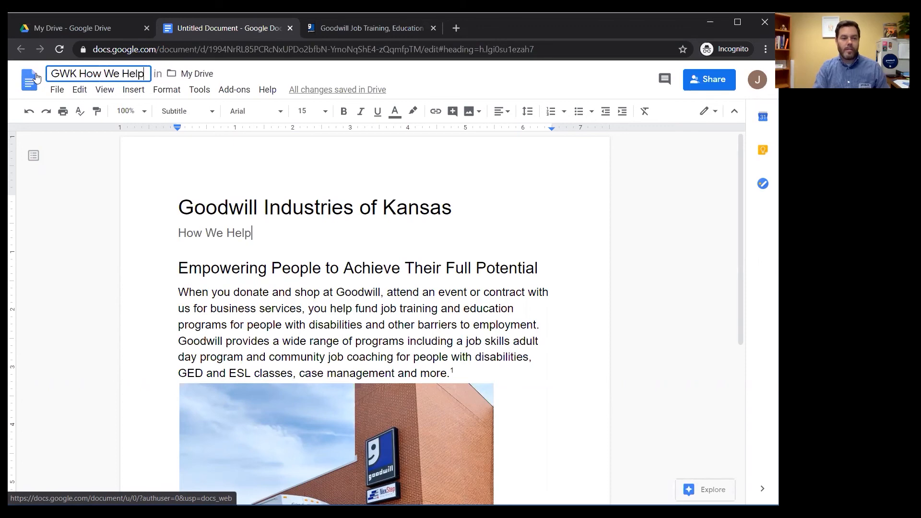
{"action": "key", "text": "Return"}
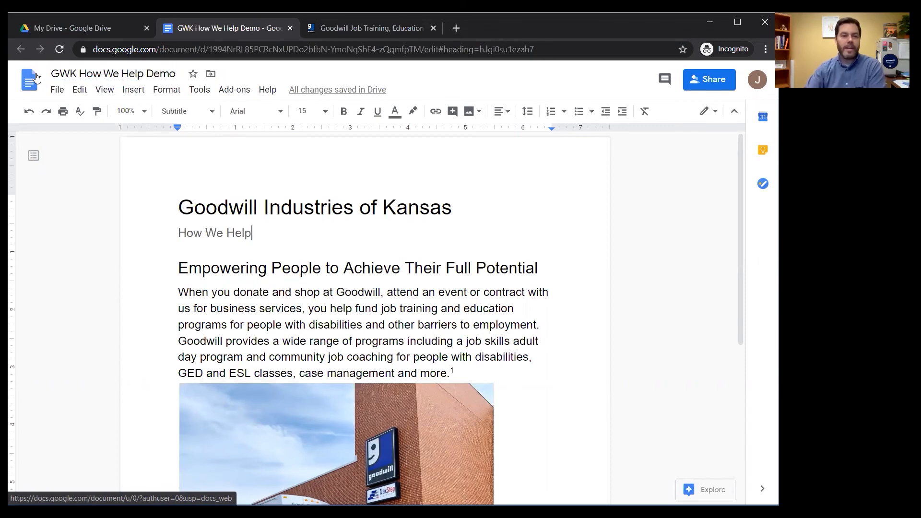
{"action": "key", "text": "ctrl+w"}
{"action": "key", "text": "ctrl+w"}
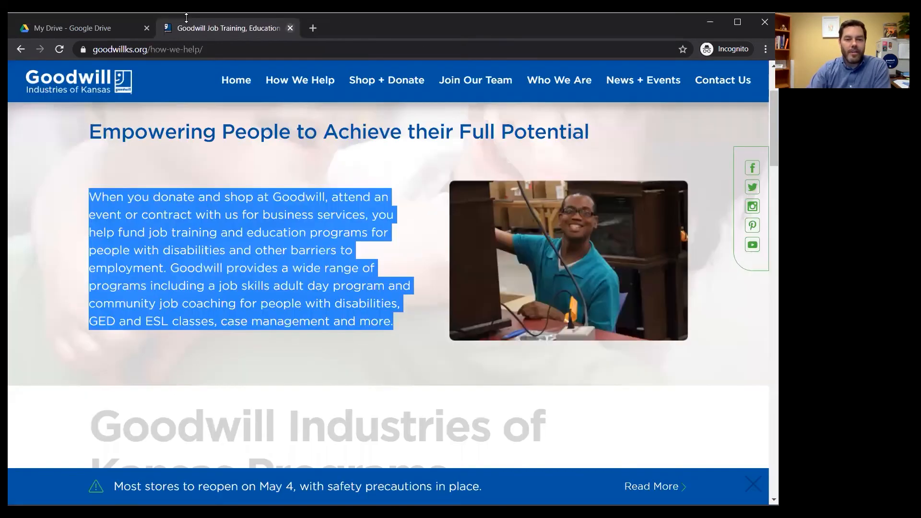
- Refresh My Drive and open GWK How We Help Demo to view its paragraph and photo
{"action": "left_click", "coordinate": [62, 51]}
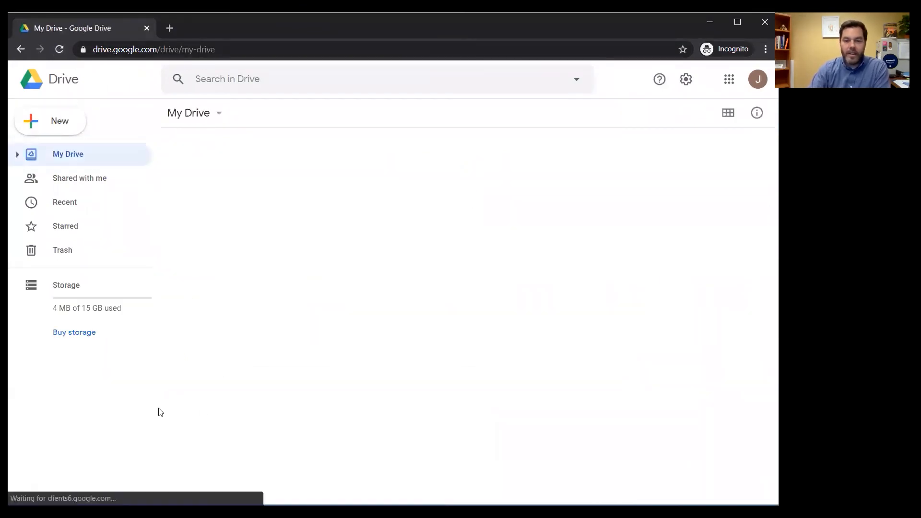
{"action": "left_click", "coordinate": [226, 388]}
{"action": "double_click", "coordinate": [225, 386]}
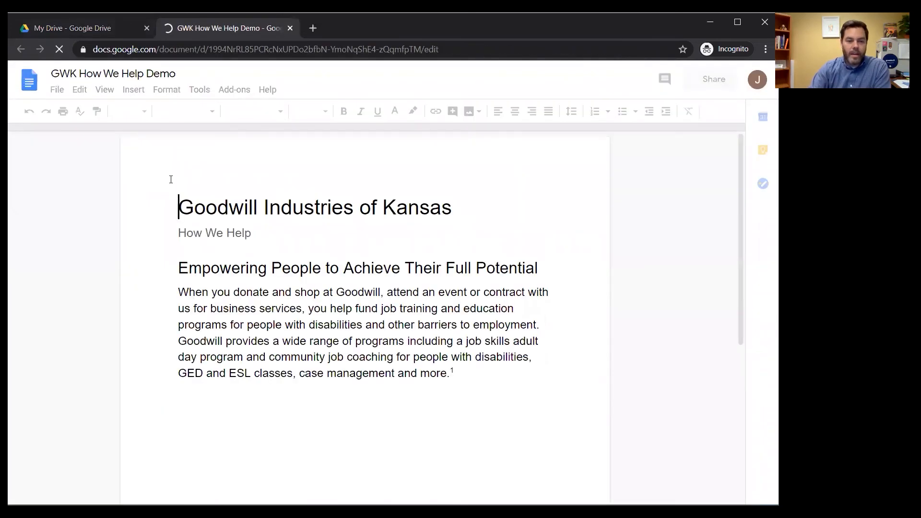
{"action": "scroll", "coordinate": [309, 268], "scroll_direction": "down", "scroll_amount": 8}
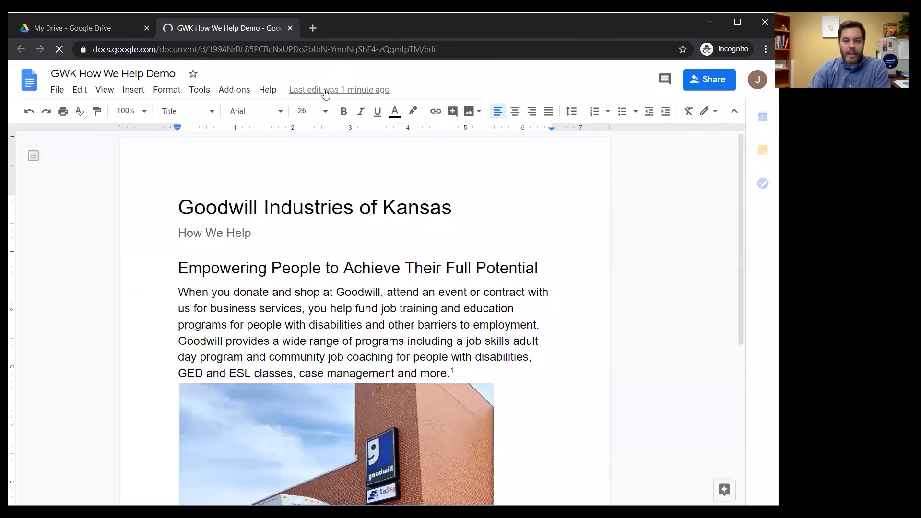
- Share the document as editor with a colleague's e-mail, send the invitation, and close it
{"action": "left_click", "coordinate": [713, 82]}
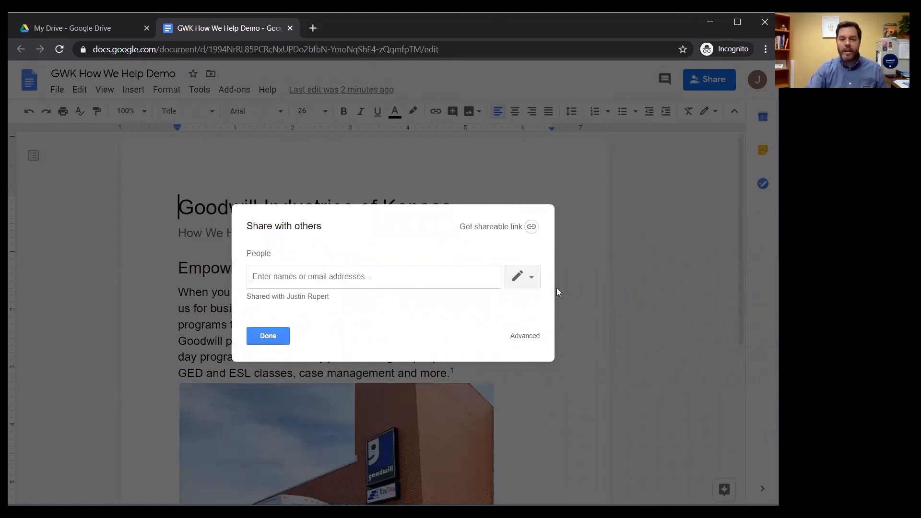
{"action": "left_click", "coordinate": [534, 278]}
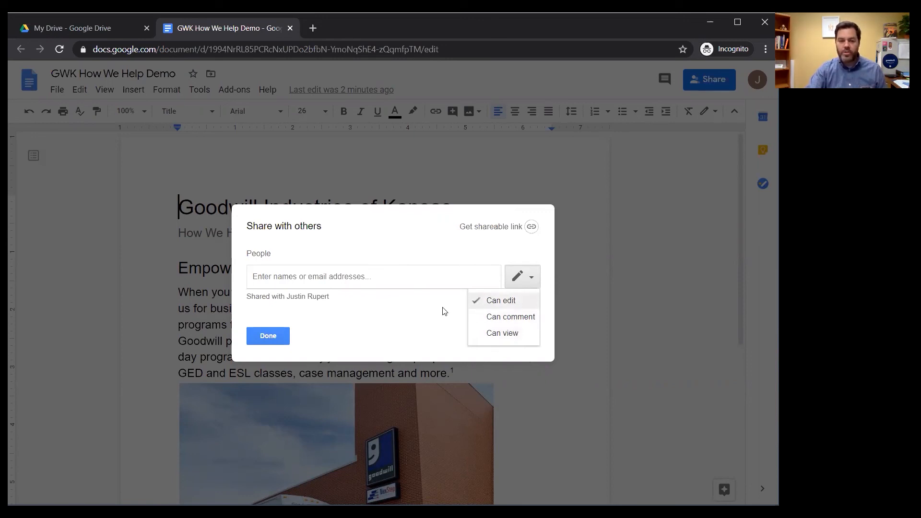
{"action": "left_click", "coordinate": [323, 271]}
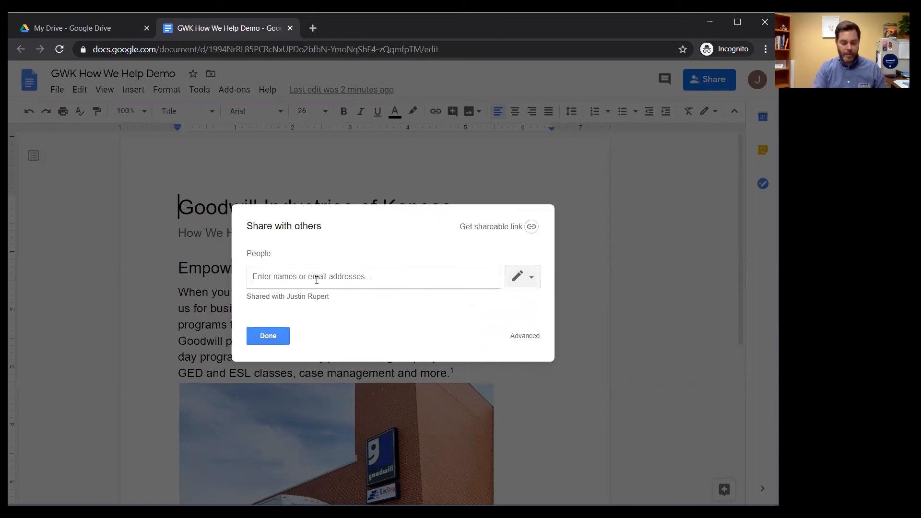
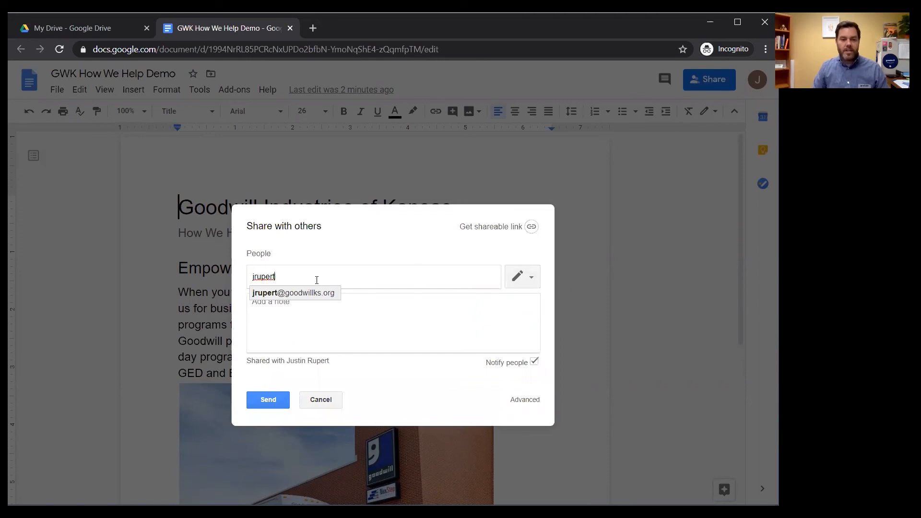
{"action": "key", "text": "Return"}
{"action": "left_click", "coordinate": [270, 401]}
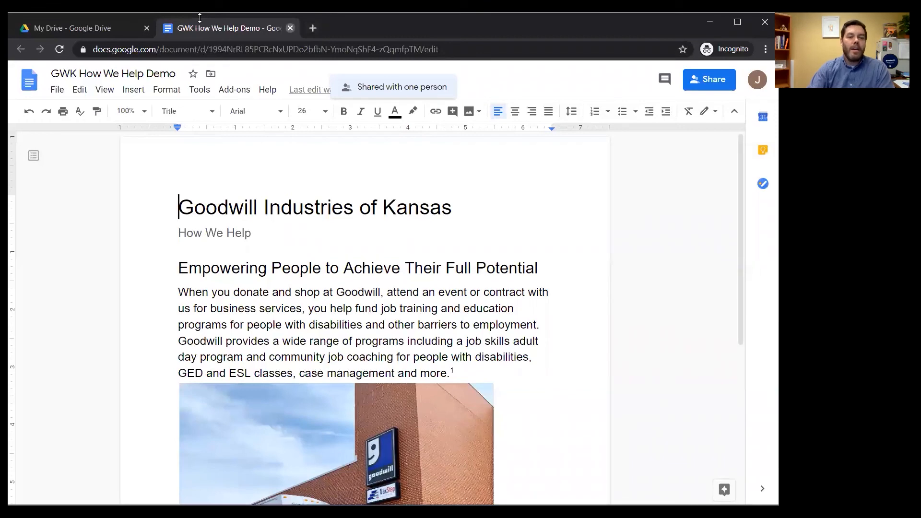
{"action": "key", "text": "ctrl+w"}
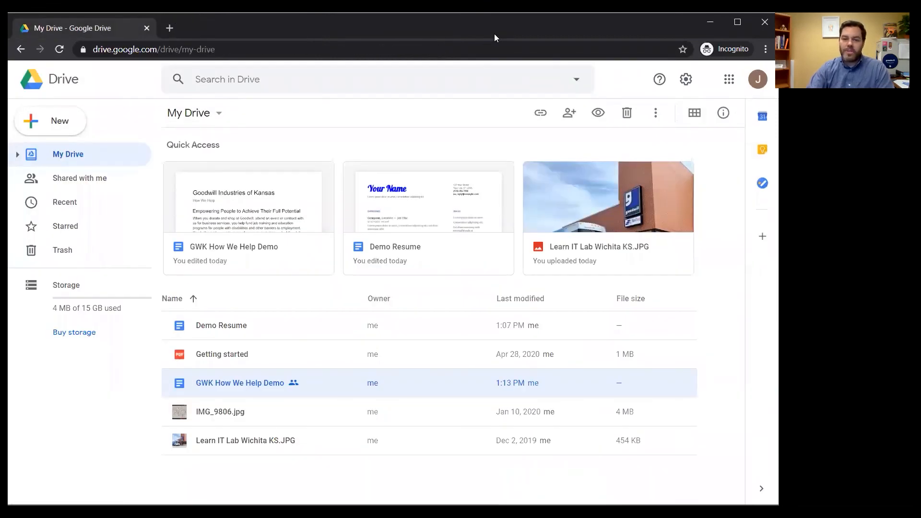